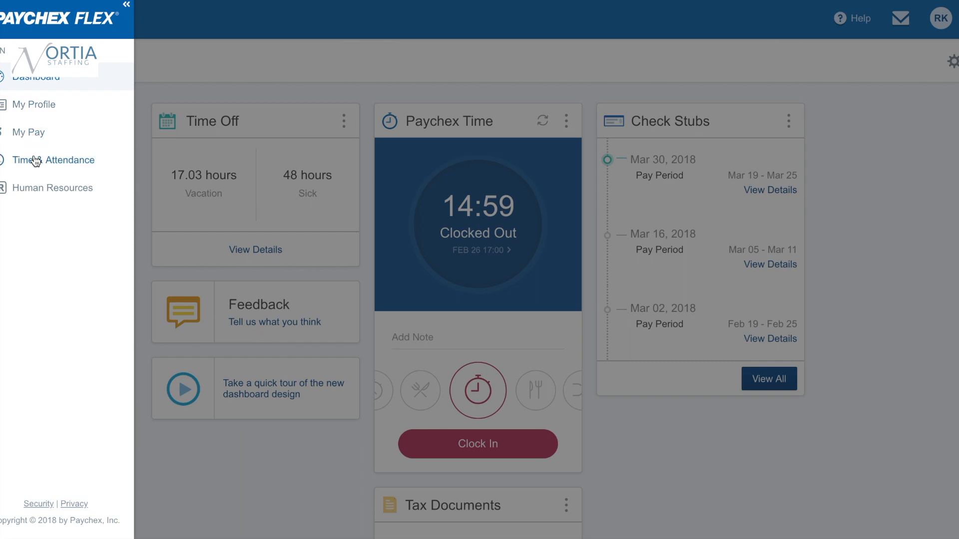
- Open the weekly Express Entry timesheet through the Time & Attendance actions
{"action": "left_click", "coordinate": [34, 160]}
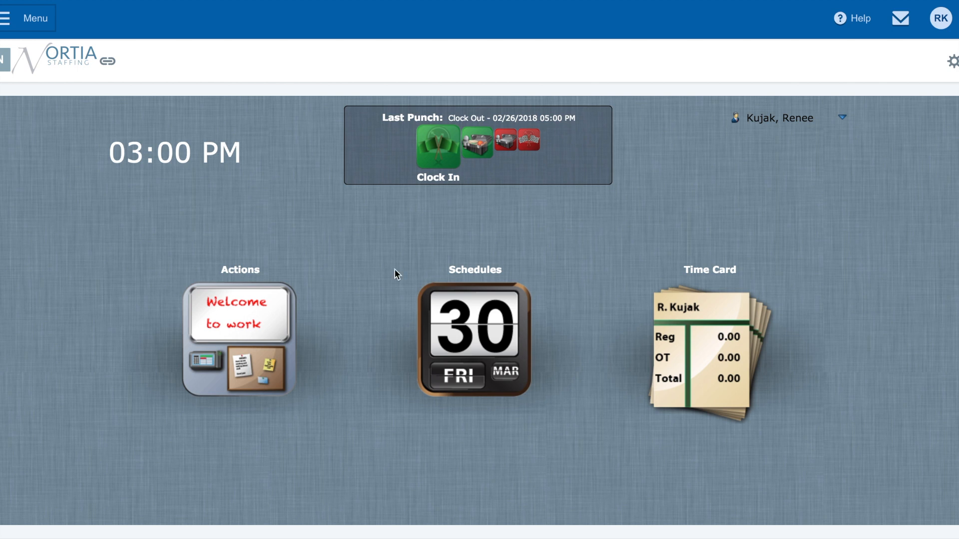
{"action": "left_click", "coordinate": [226, 327]}
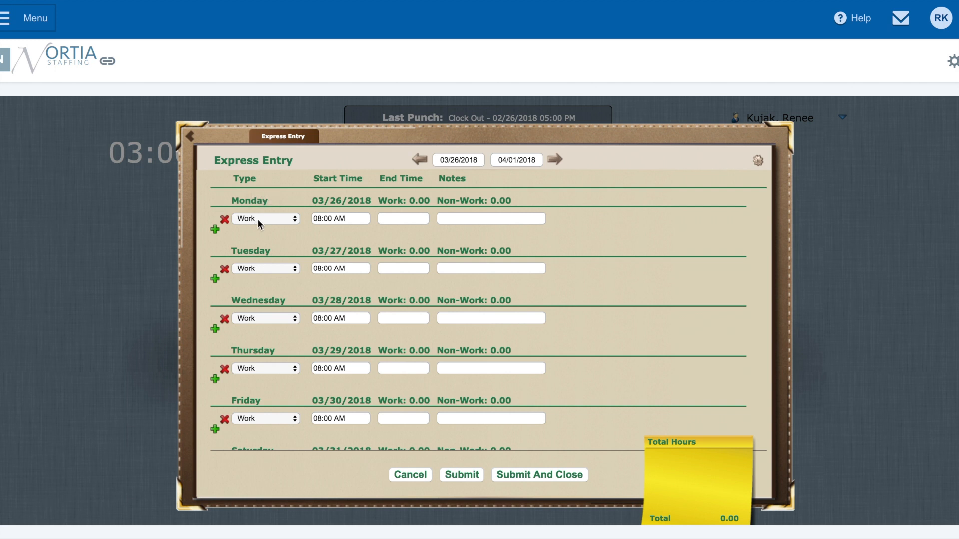
{"action": "left_click", "coordinate": [295, 219]}
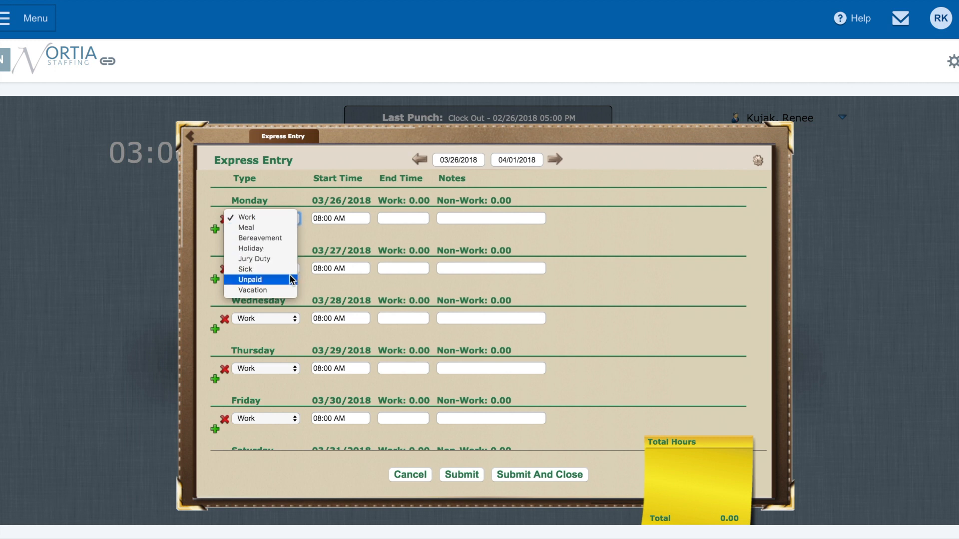
{"action": "left_click", "coordinate": [325, 239]}
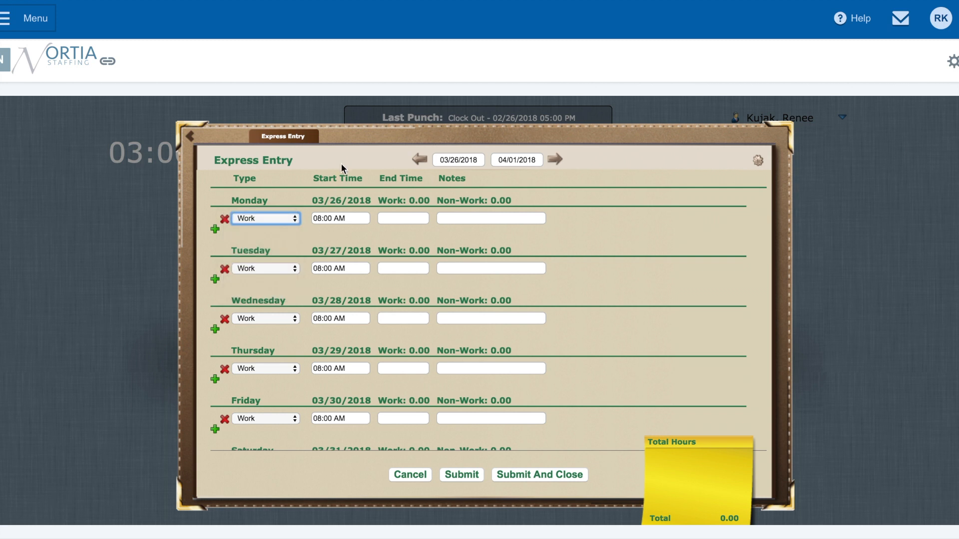
{"action": "left_click", "coordinate": [337, 219]}
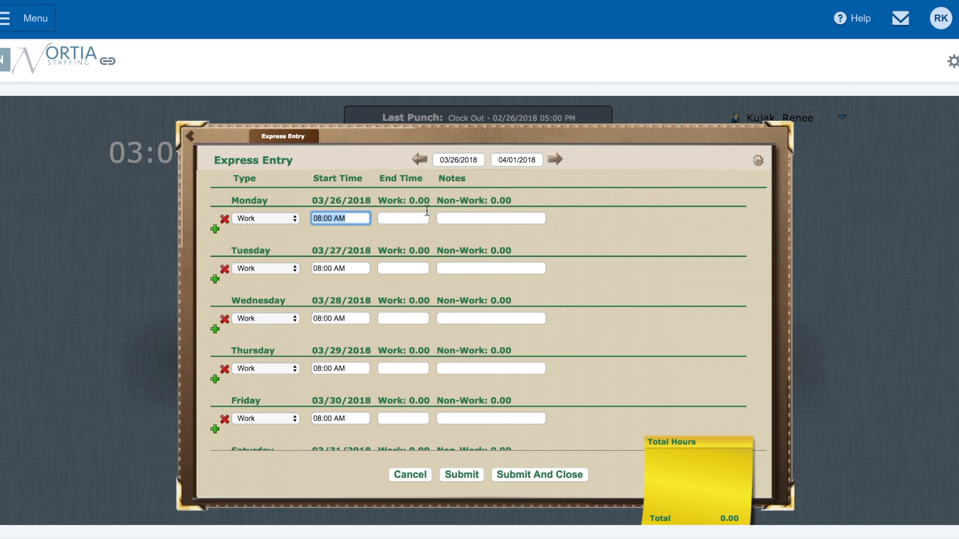
{"action": "left_click", "coordinate": [471, 219]}
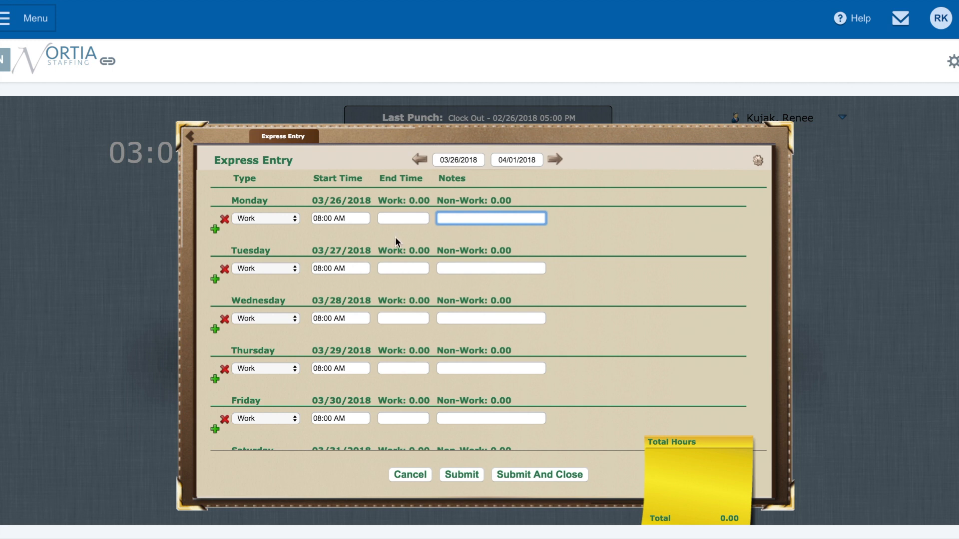
{"action": "left_click", "coordinate": [395, 218]}
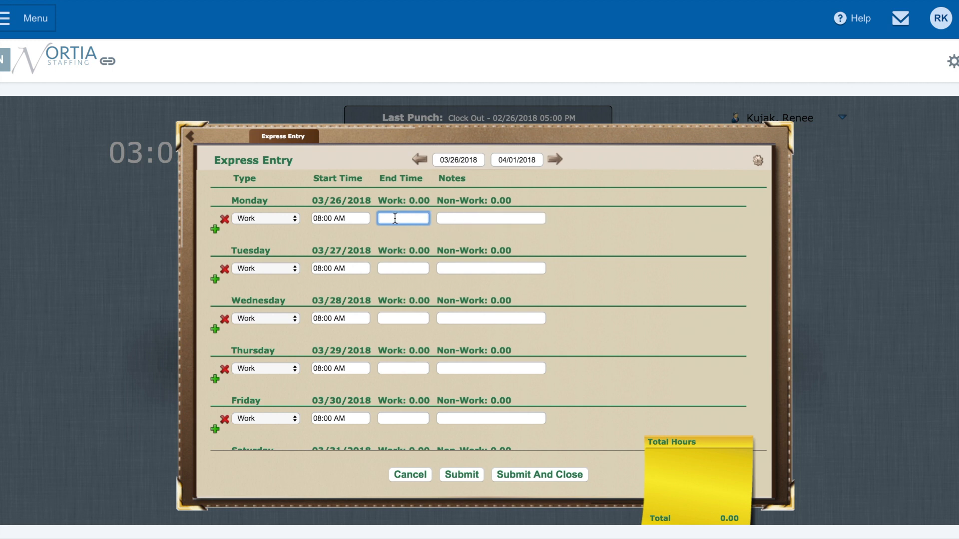
{"action": "left_click", "coordinate": [337, 218]}
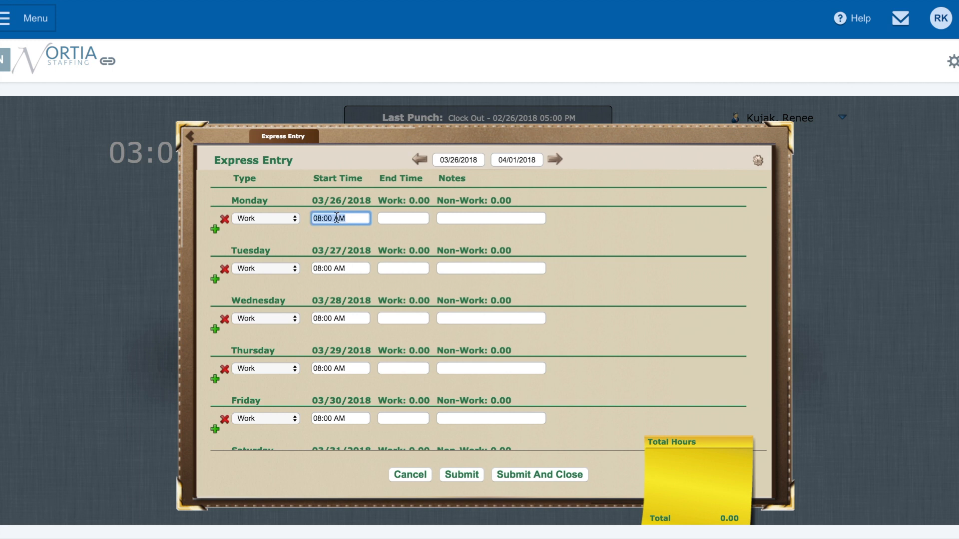
- Set the end time of Monday's work entry to 06:00 PM
{"action": "left_click", "coordinate": [412, 221]}
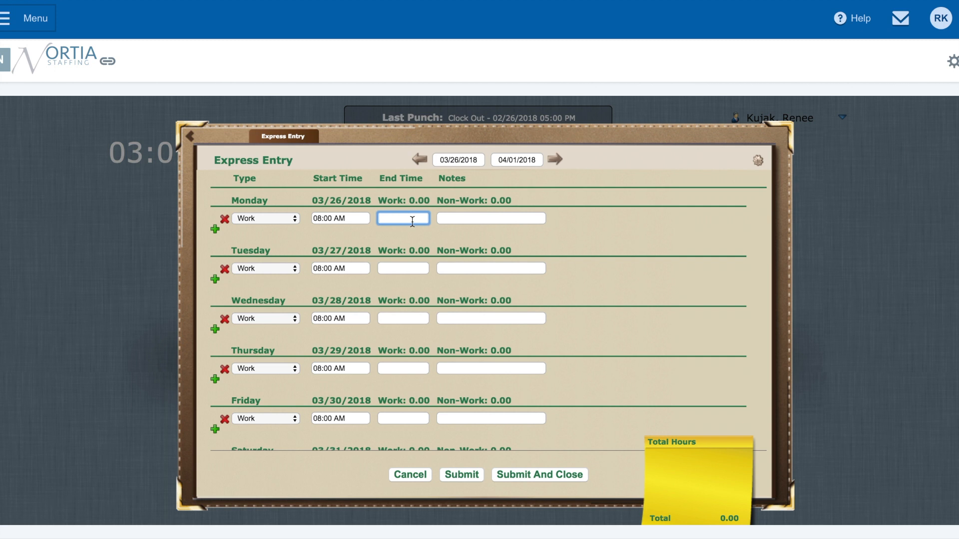
{"action": "type", "text": "6pm"}
{"action": "key", "text": "Tab"}
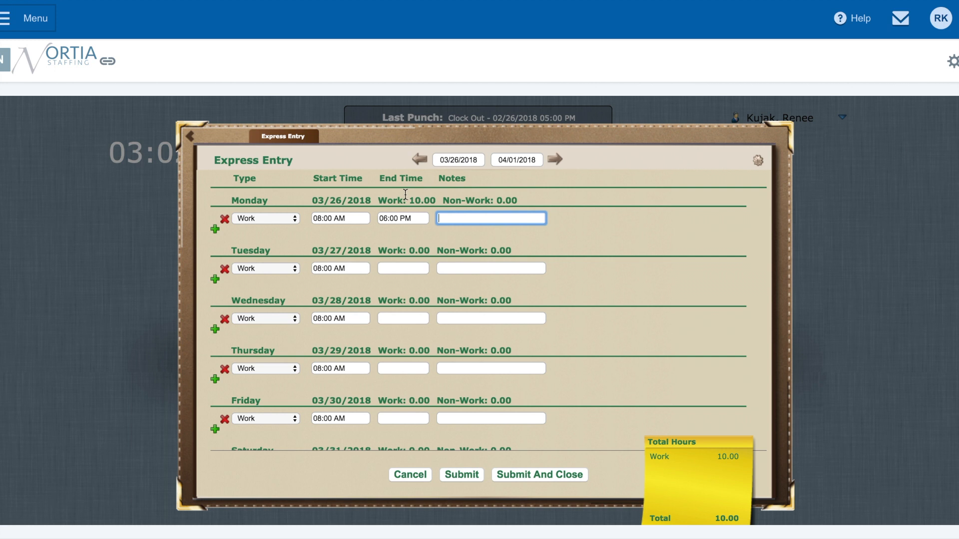
- Add a second entry for Monday, 03/26/2018, and set its type to Meal
{"action": "left_click", "coordinate": [215, 230]}
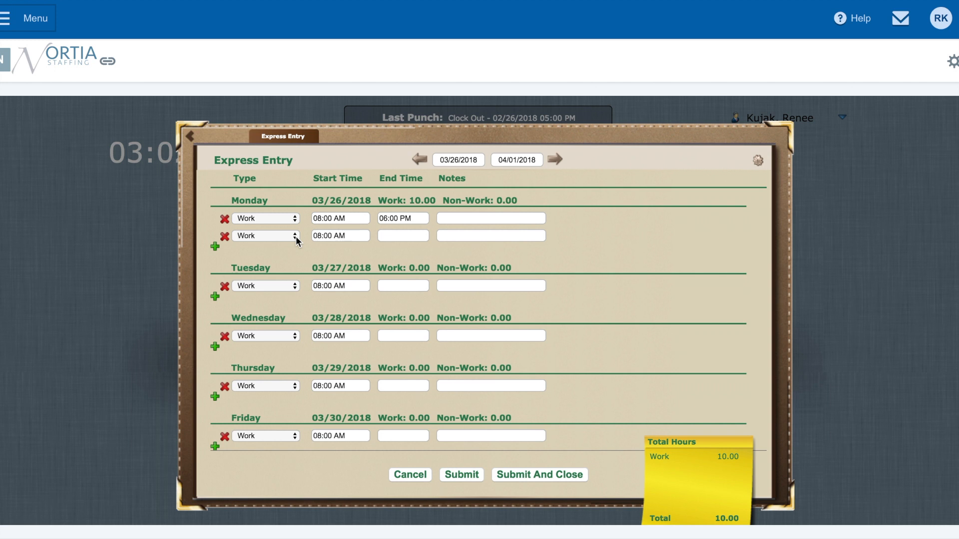
{"action": "left_click", "coordinate": [294, 236]}
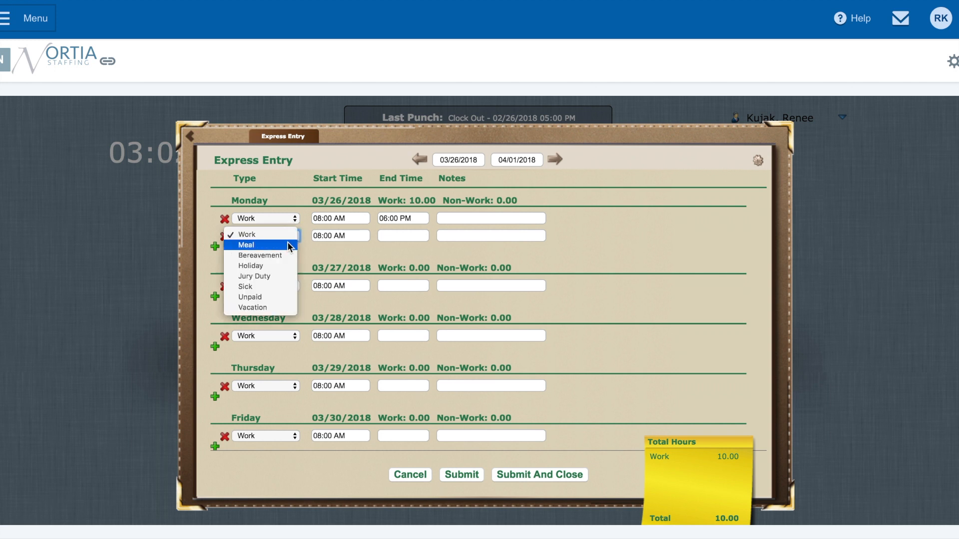
{"action": "left_click", "coordinate": [286, 245]}
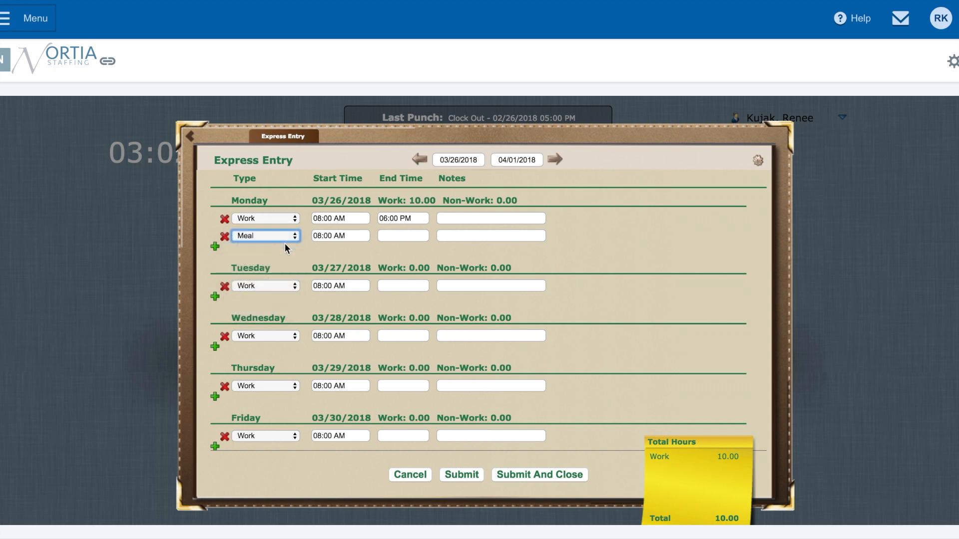
- Set Monday's meal to start at 01:00 PM and end at 01:40 PM, and submit the entries
{"action": "left_click", "coordinate": [349, 237]}
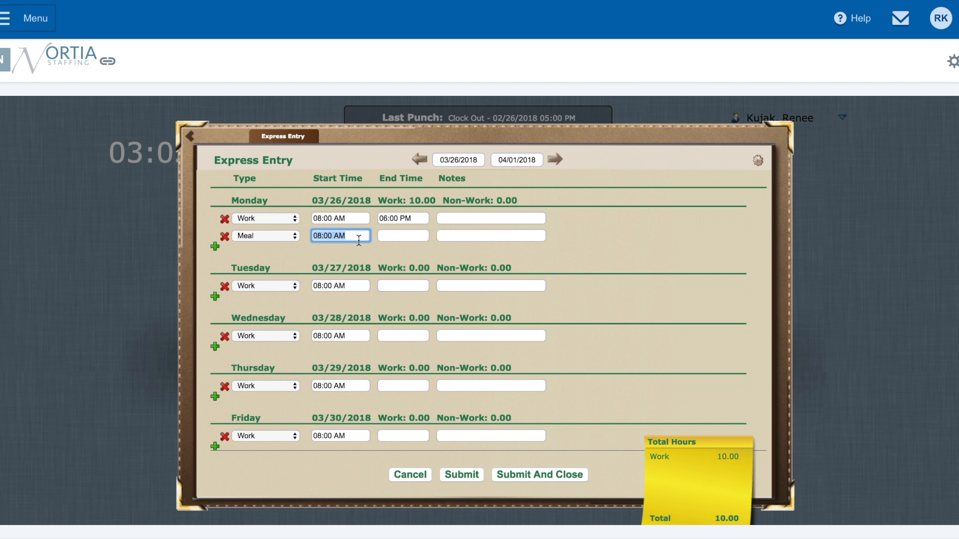
{"action": "key", "text": "BackSpace"}
{"action": "type", "text": "1"}
{"action": "type", "text": "0k"}
{"action": "key", "text": "BackSpace"}
{"action": "key", "text": "BackSpace"}
{"action": "type", "text": "pm"}
{"action": "left_click", "coordinate": [396, 237]}
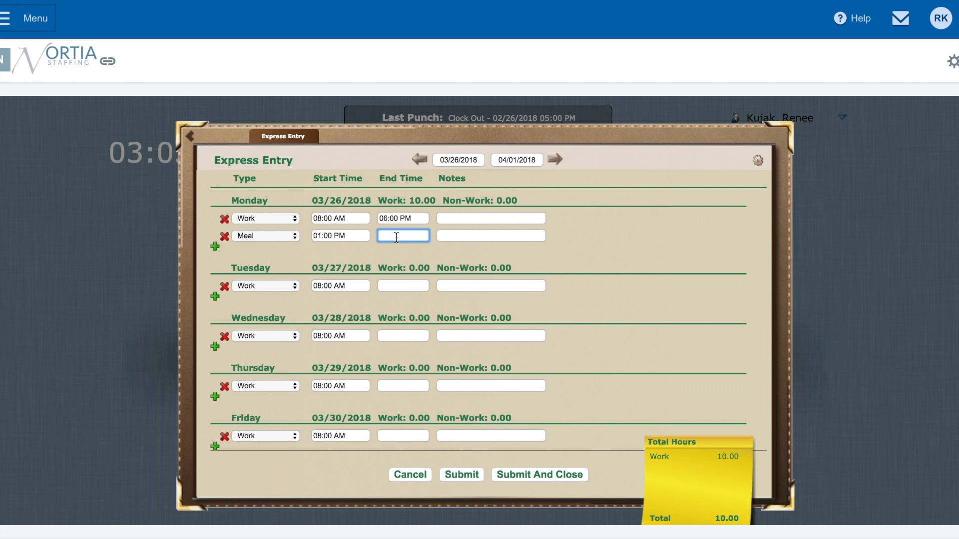
{"action": "type", "text": "1:40pm"}
{"action": "key", "text": "Return"}
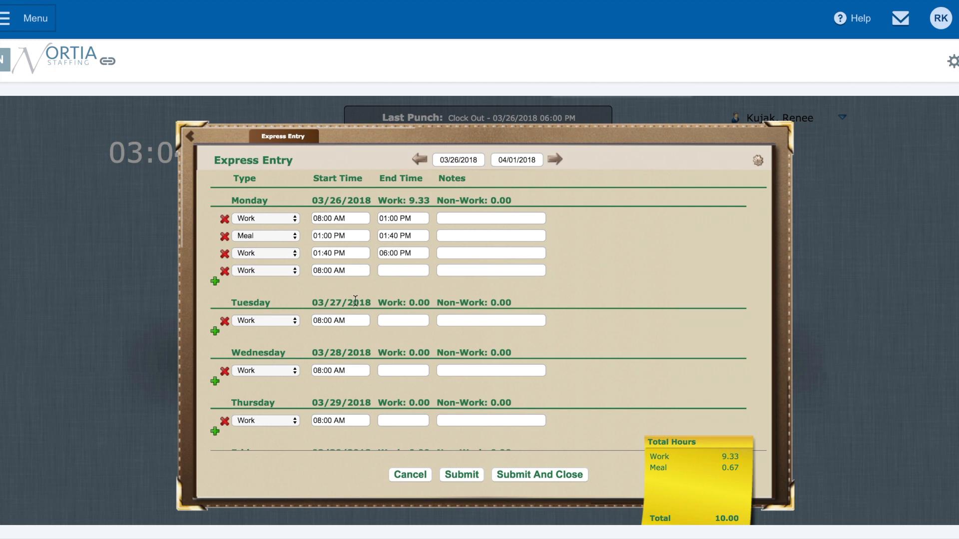
- Set Tuesday's work entry to start at 09:00 AM and end at 03:00 PM
{"action": "scroll", "coordinate": [323, 334], "scroll_direction": "down", "scroll_amount": 3}
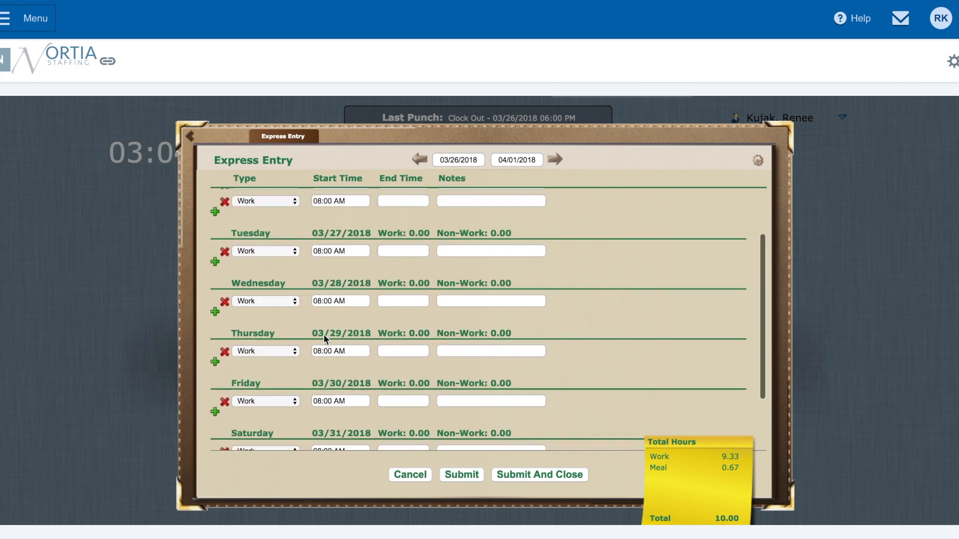
{"action": "scroll", "coordinate": [324, 334], "scroll_direction": "up", "scroll_amount": 1}
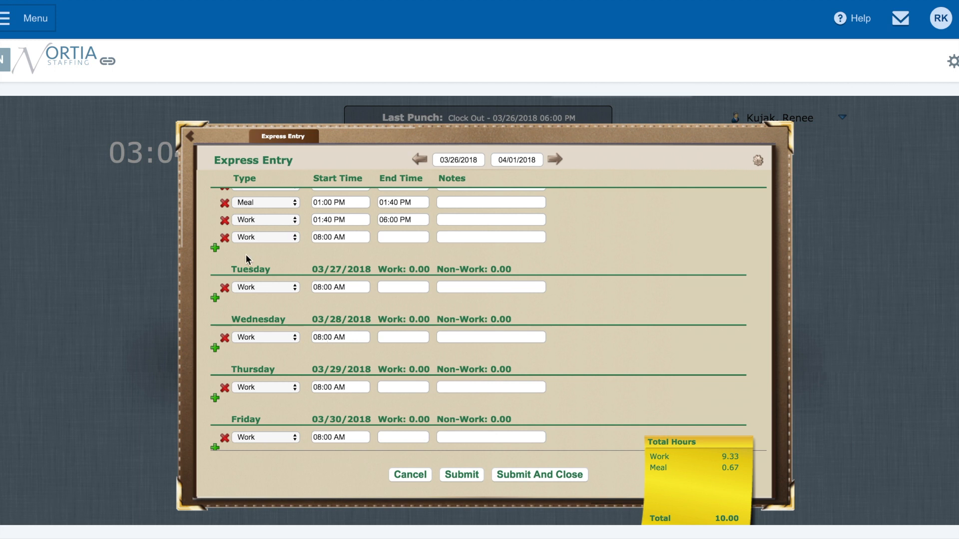
{"action": "left_click_drag", "start_coordinate": [350, 287], "coordinate": [322, 288]}
{"action": "left_click", "coordinate": [322, 288]}
{"action": "key", "text": "BackSpace"}
{"action": "type", "text": "9"}
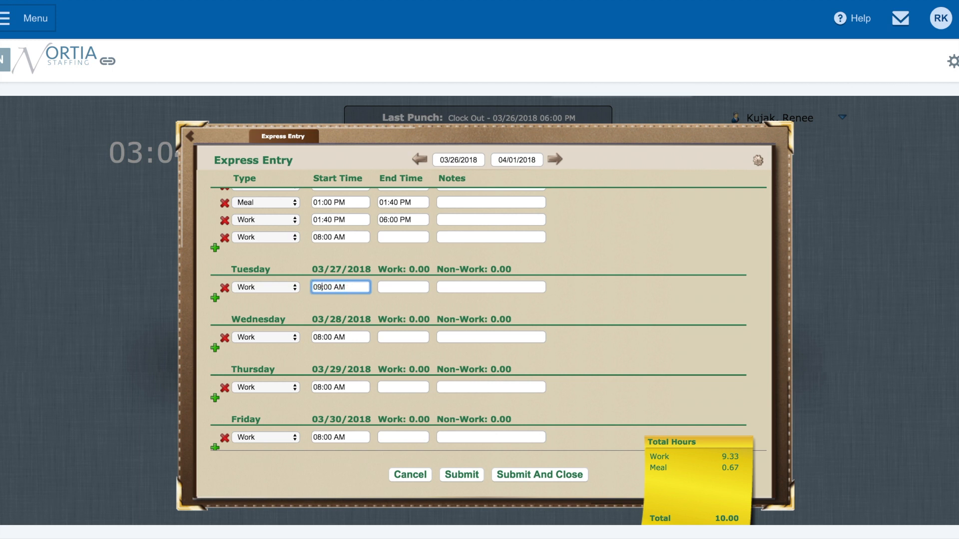
{"action": "left_click", "coordinate": [394, 288]}
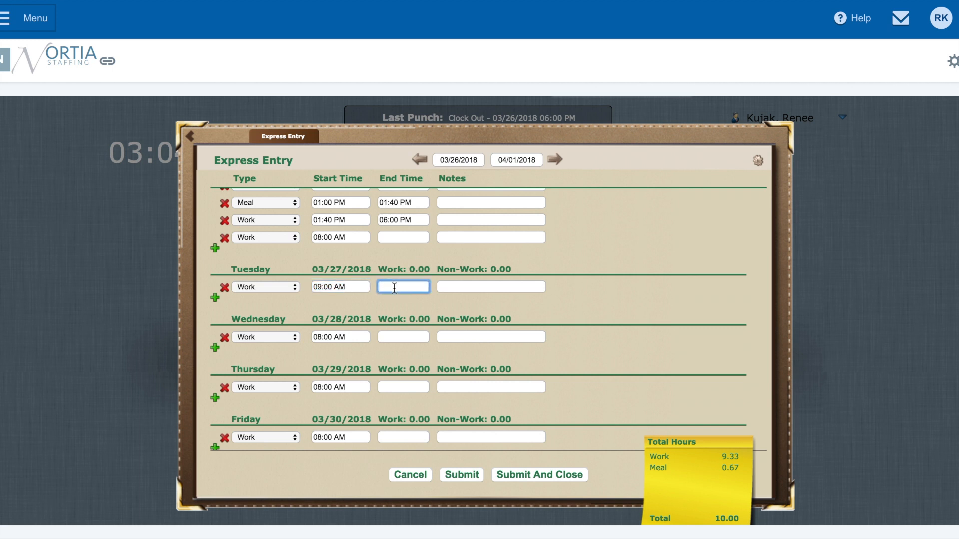
{"action": "type", "text": "3:00pm"}
{"action": "key", "text": "Tab"}
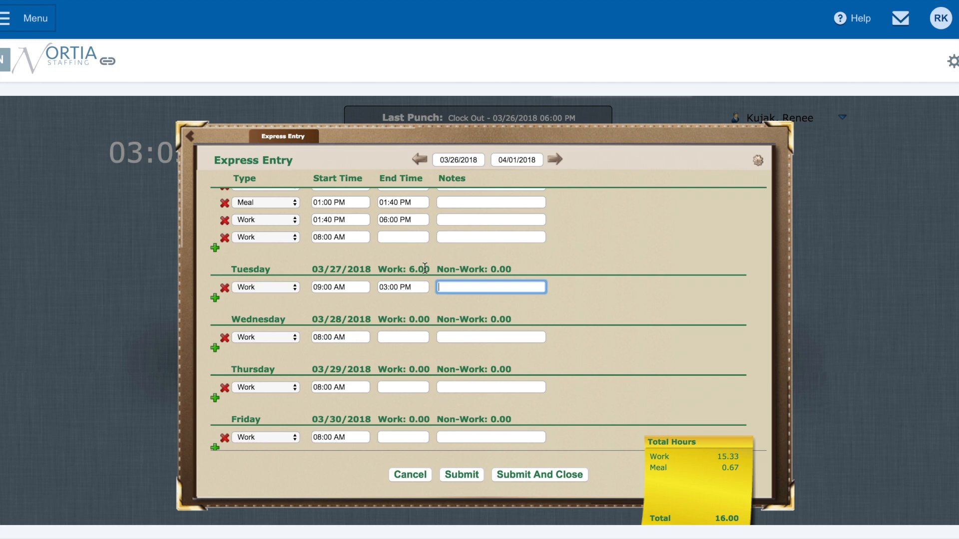
- Add a Meal entry for Tuesday from 11:00 AM to 11:30 AM and submit the entries
{"action": "left_click", "coordinate": [216, 300]}
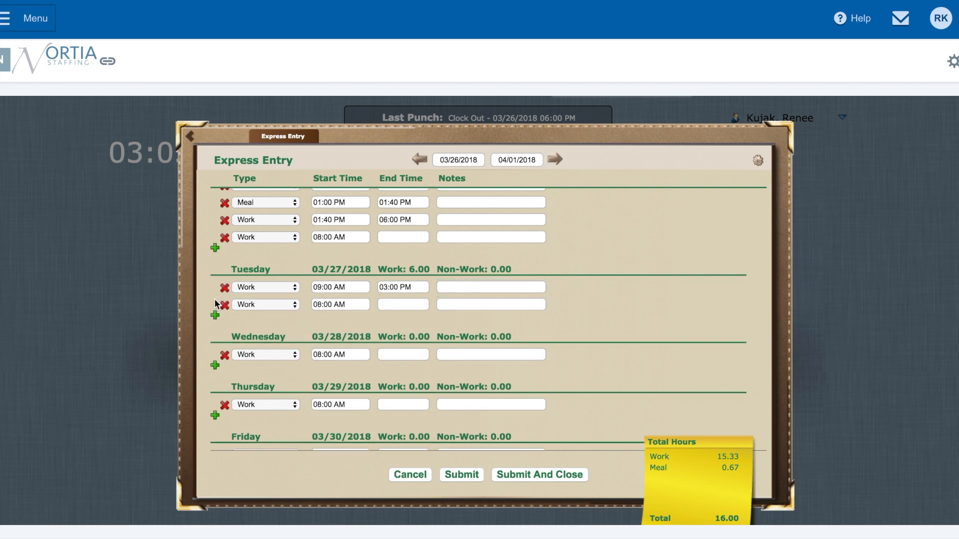
{"action": "left_click", "coordinate": [294, 305]}
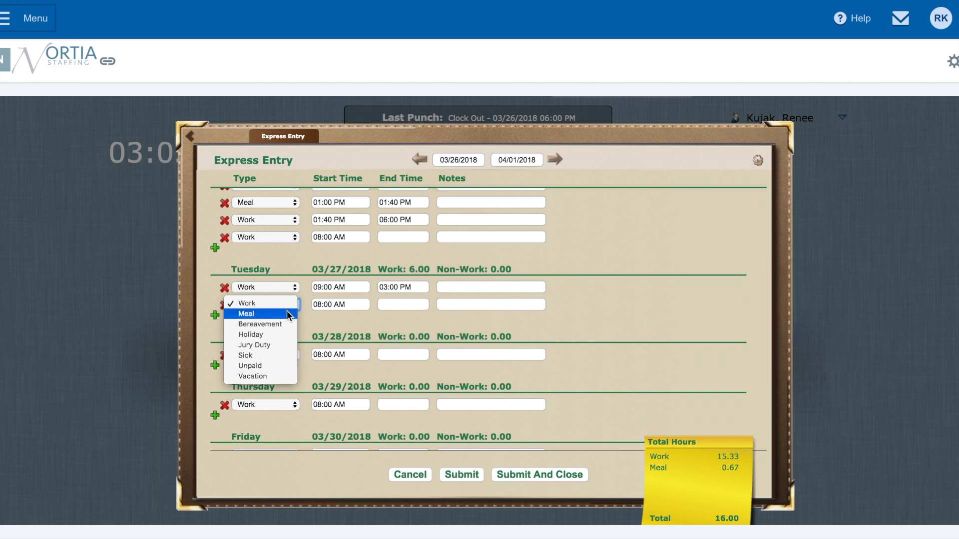
{"action": "left_click", "coordinate": [286, 313]}
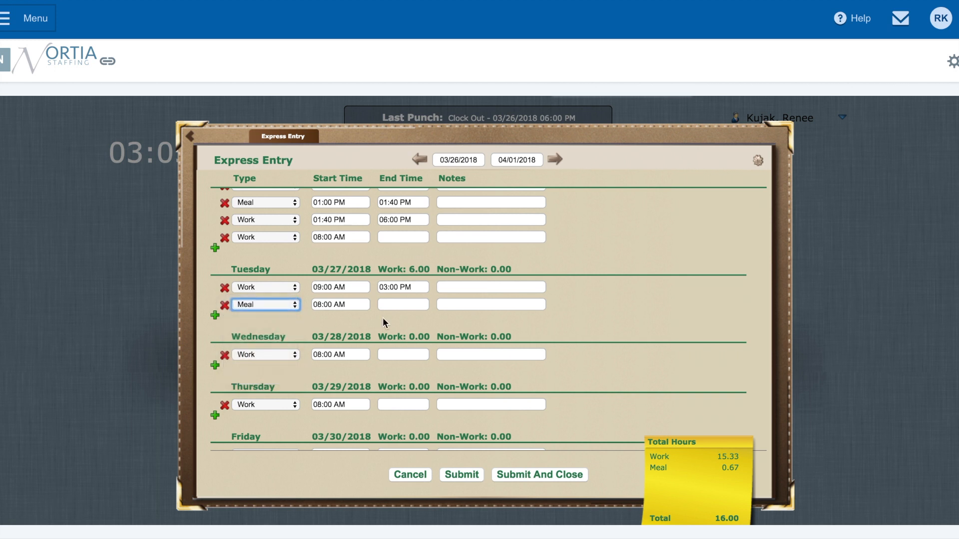
{"action": "left_click", "coordinate": [335, 299]}
{"action": "type", "text": "11am"}
{"action": "key", "text": "Tab"}
{"action": "type", "text": "113"}
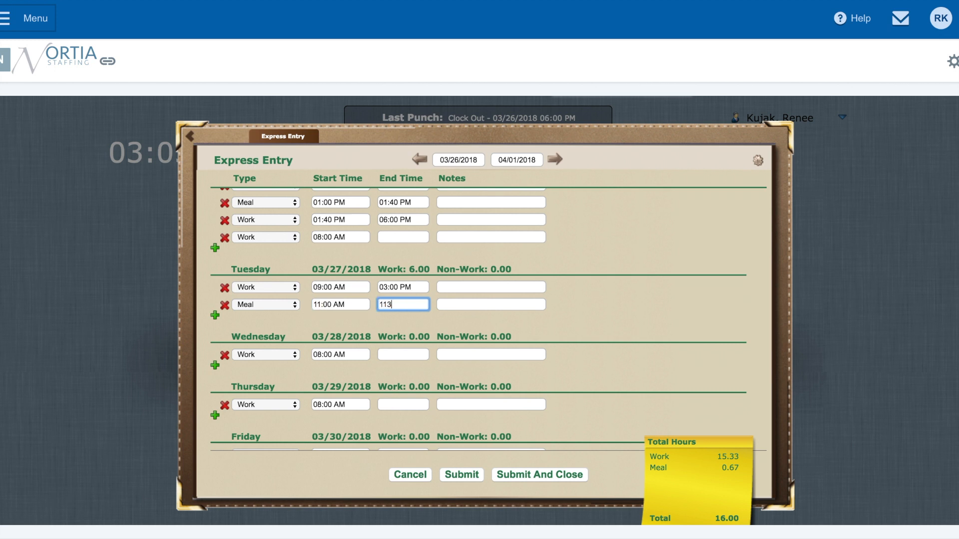
{"action": "type", "text": "0am"}
{"action": "key", "text": "Tab"}
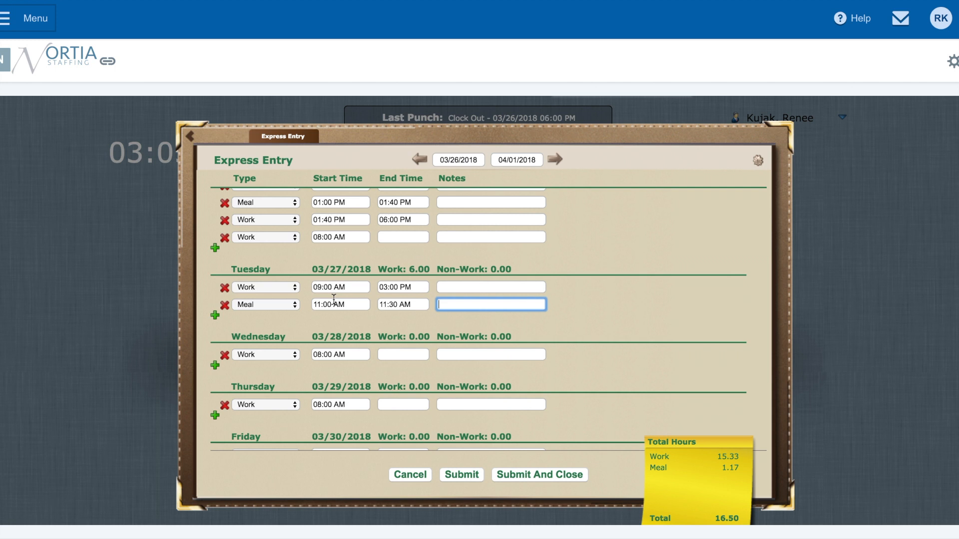
{"action": "key", "text": "Return"}
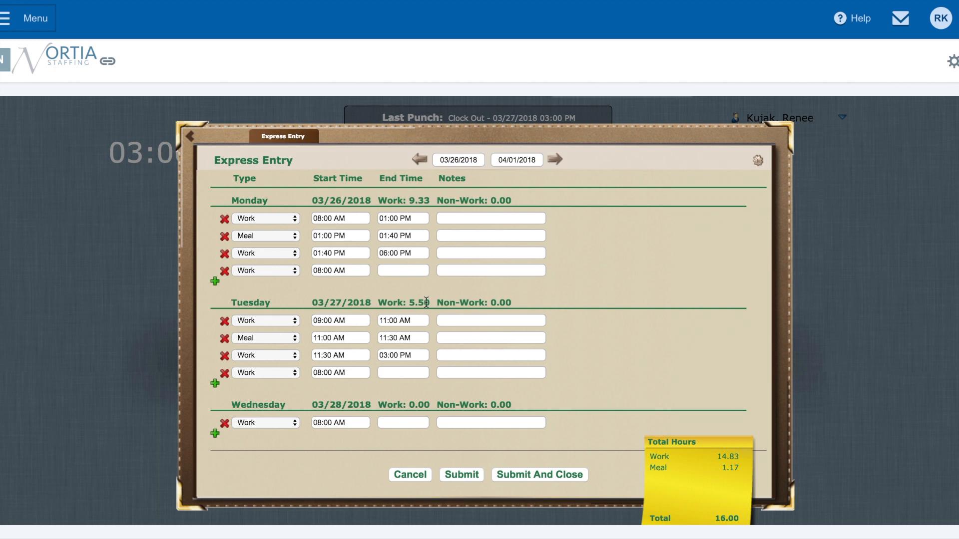
- Set the end time of Wednesday's work entry to 09:00 AM, keeping the Work type
{"action": "scroll", "coordinate": [426, 302], "scroll_direction": "down", "scroll_amount": 5}
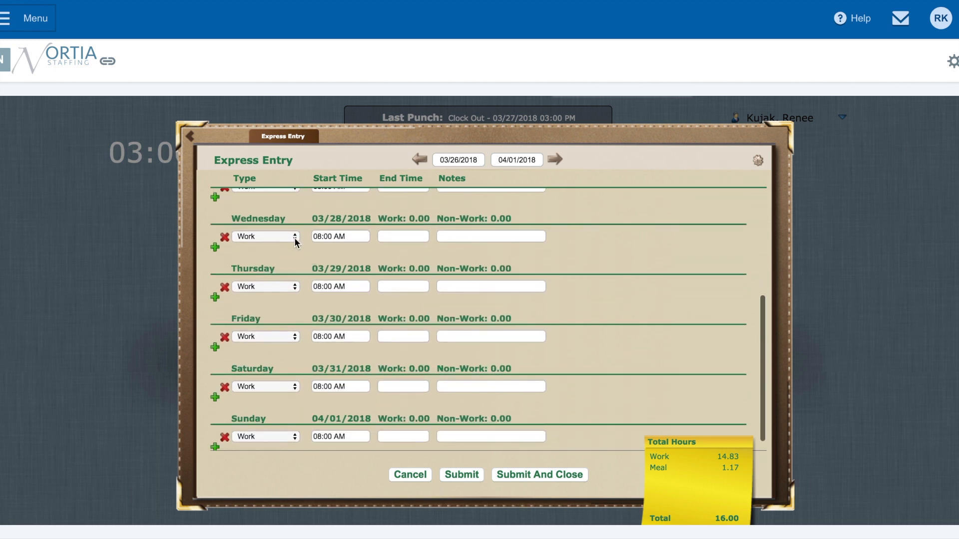
{"action": "left_click", "coordinate": [295, 238]}
{"action": "left_click", "coordinate": [295, 238]}
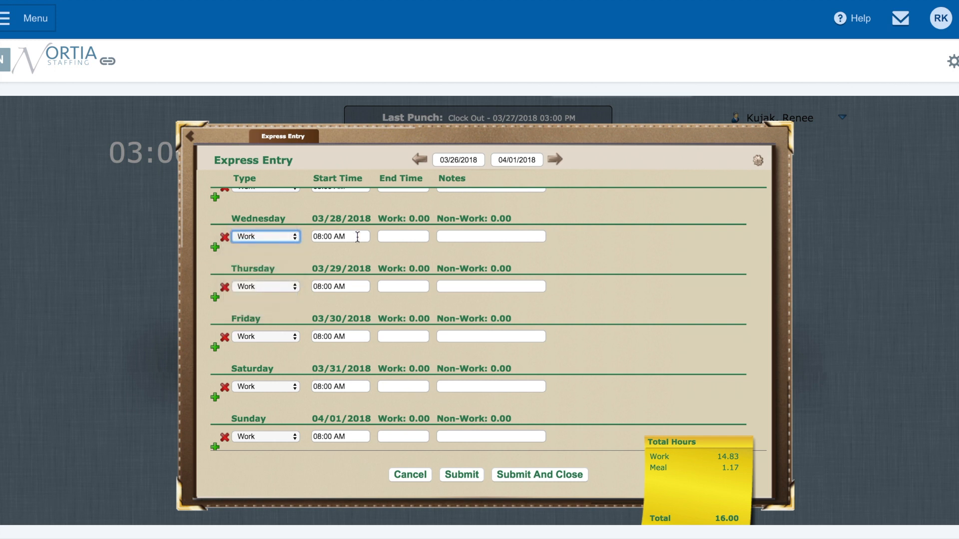
{"action": "left_click", "coordinate": [407, 237]}
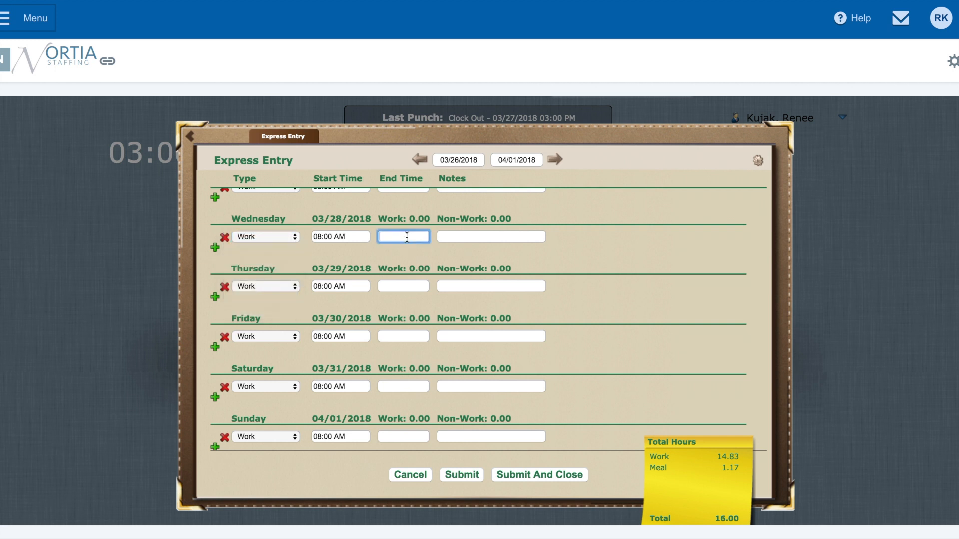
{"action": "type", "text": "9am"}
{"action": "key", "text": "Tab"}
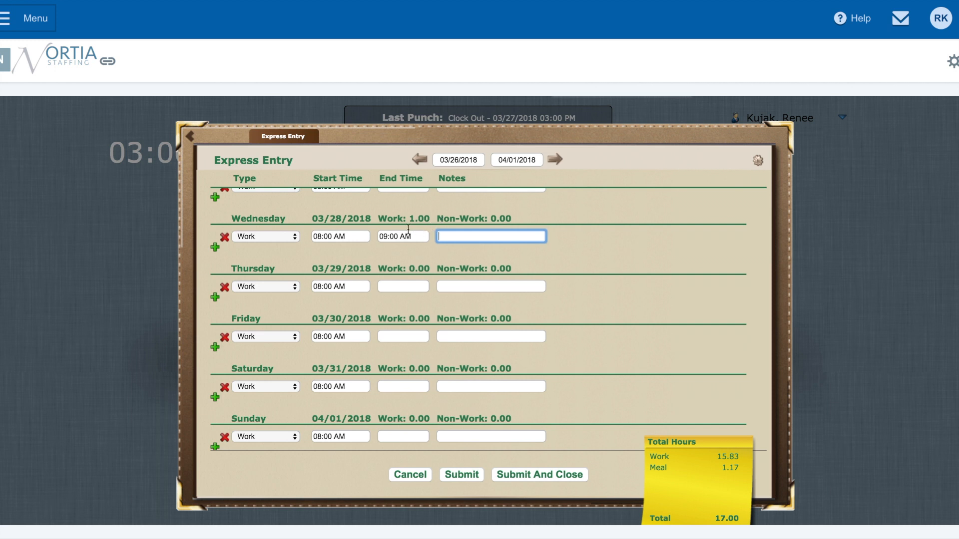
- Add a Sick entry for Wednesday from 09:00 AM to 05:00 PM and submit the entries
{"action": "left_click", "coordinate": [215, 247]}
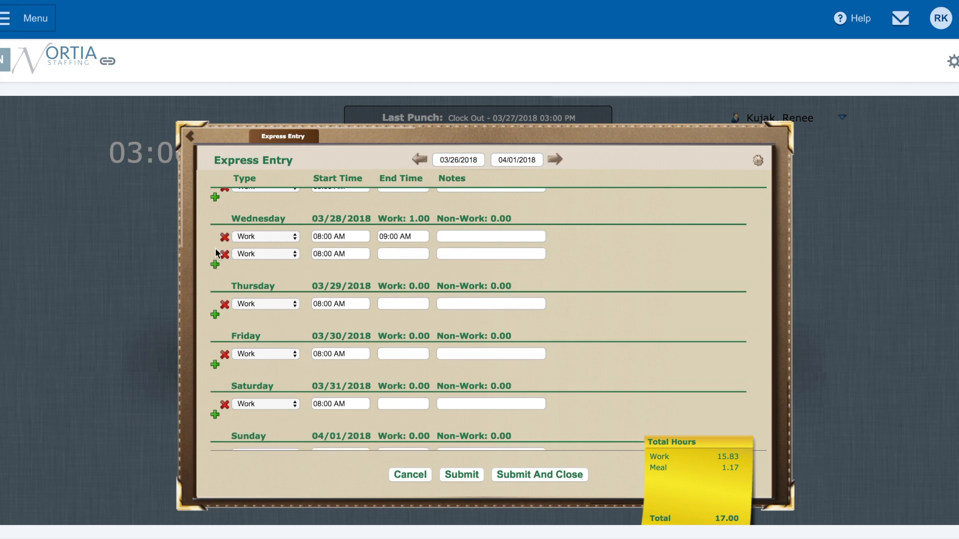
{"action": "left_click", "coordinate": [295, 254]}
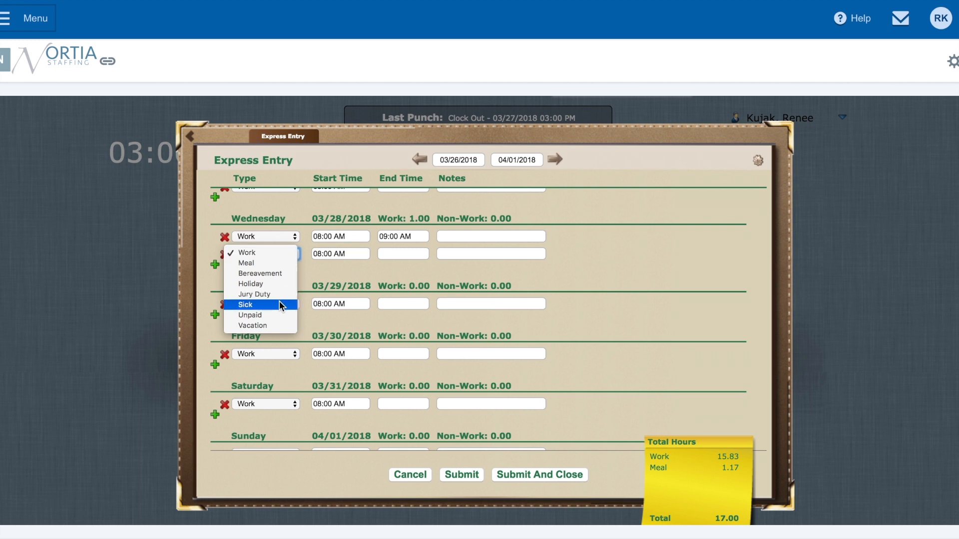
{"action": "left_click", "coordinate": [279, 304]}
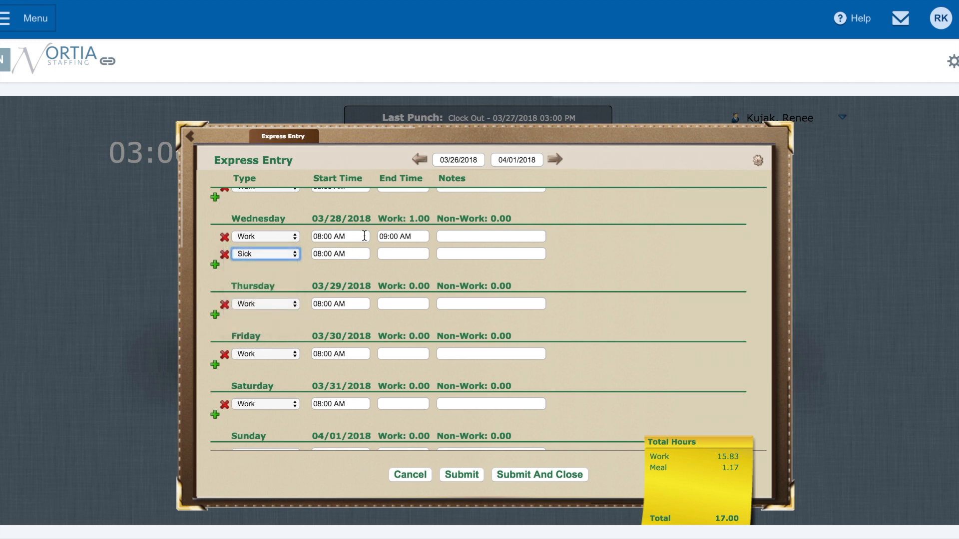
{"action": "left_click_drag", "start_coordinate": [355, 253], "coordinate": [310, 249]}
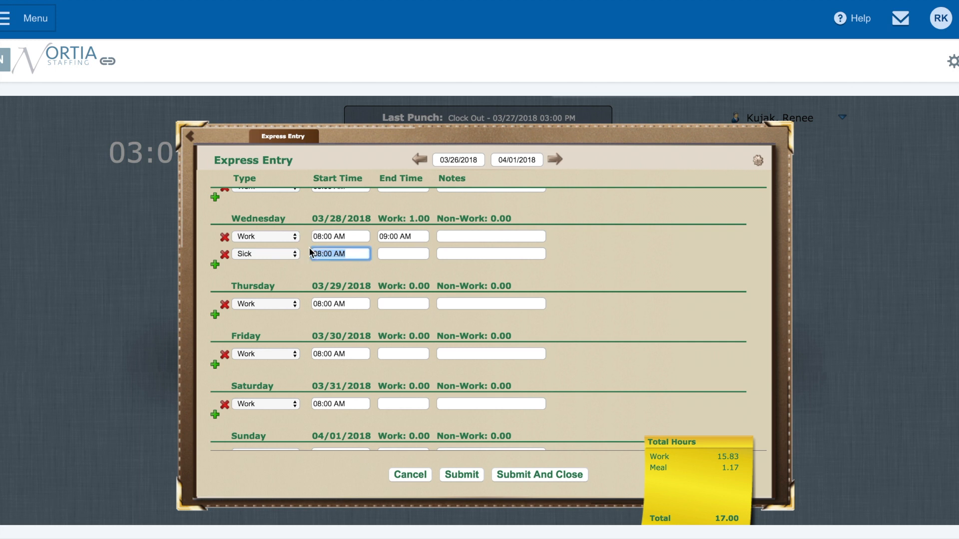
{"action": "type", "text": "9am"}
{"action": "key", "text": "Tab"}
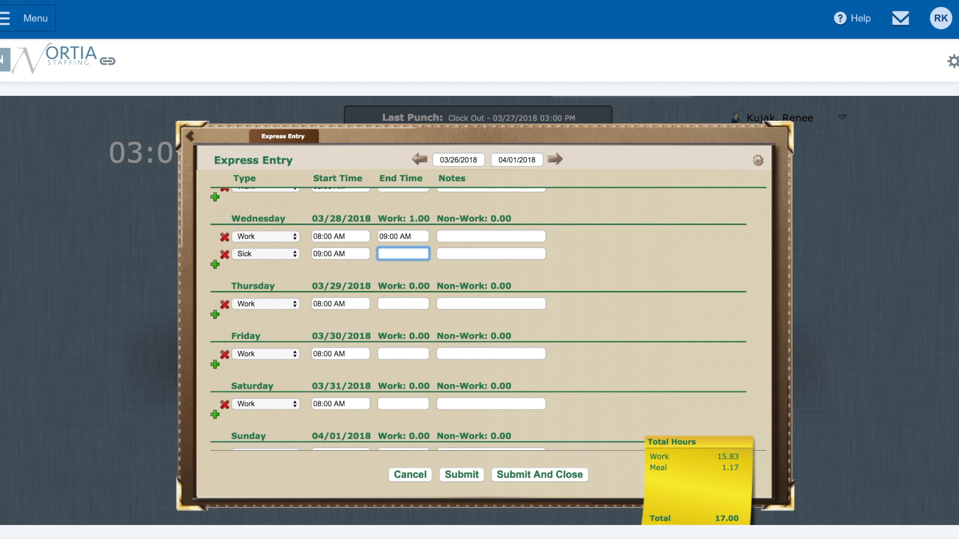
{"action": "type", "text": "5pm"}
{"action": "key", "text": "Tab"}
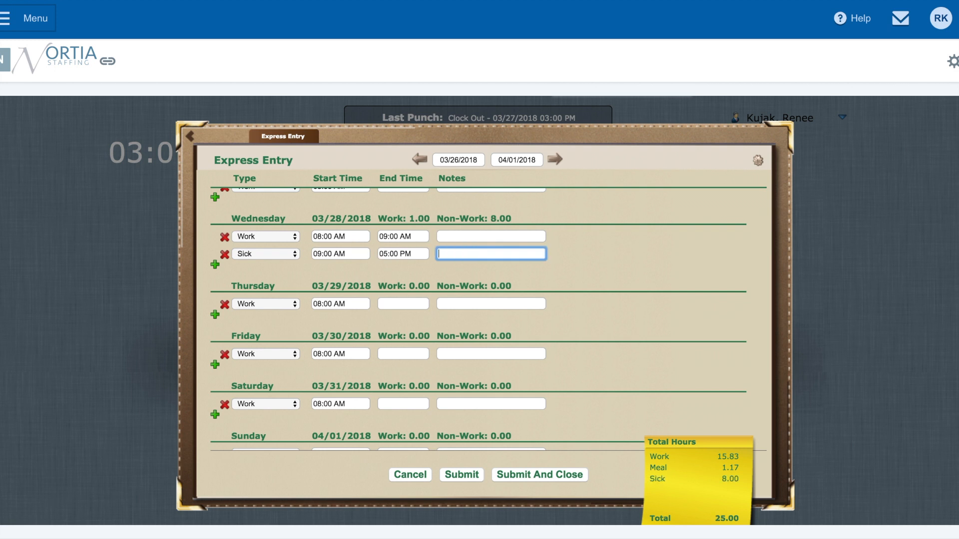
{"action": "key", "text": "Tab"}
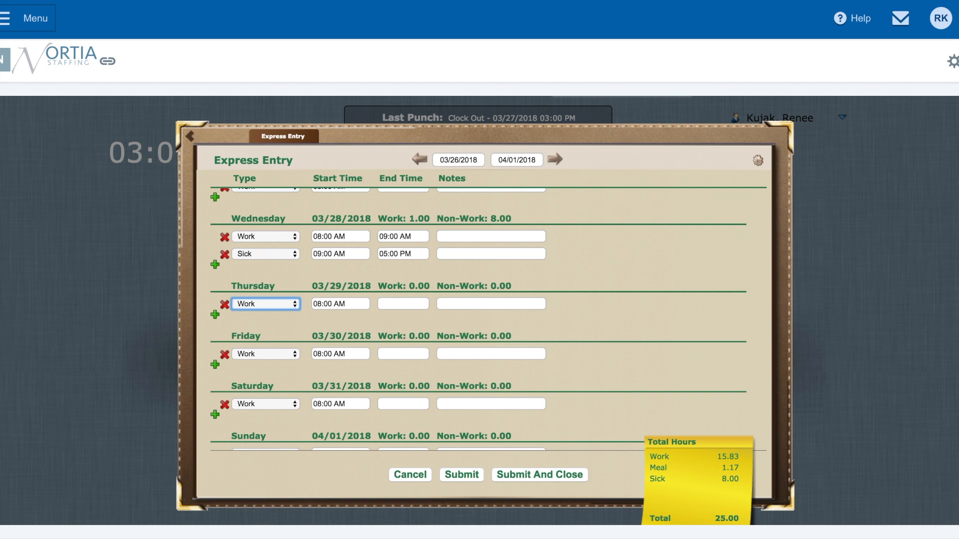
{"action": "left_click", "coordinate": [454, 255]}
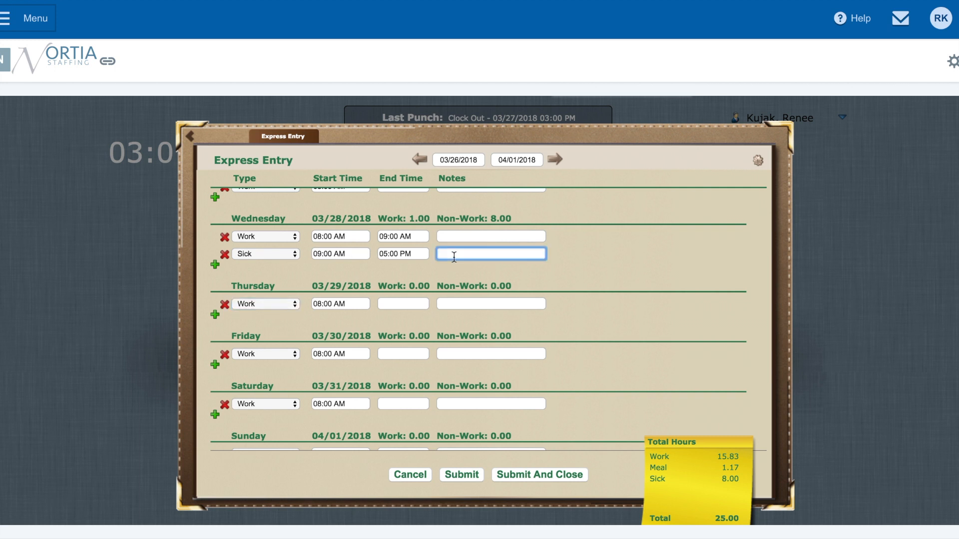
{"action": "key", "text": "Return"}
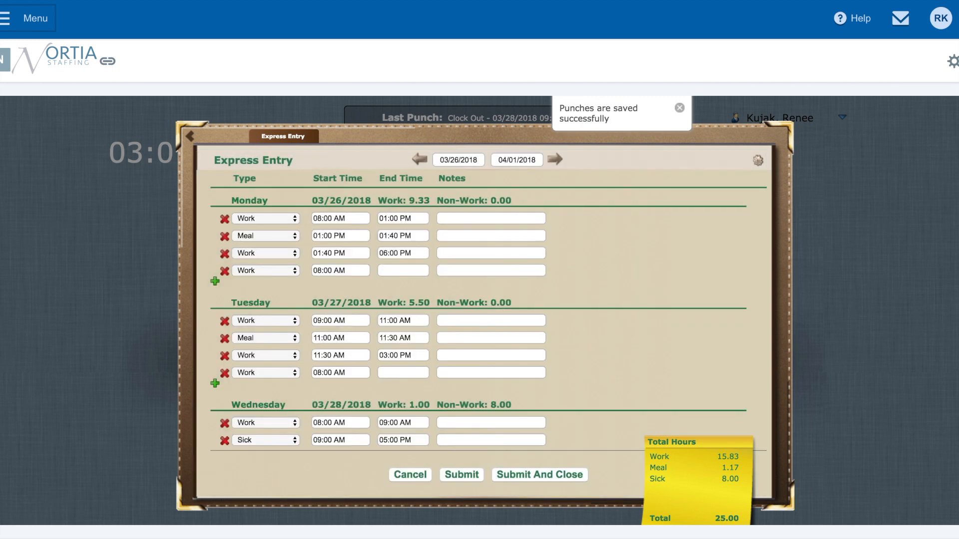
- Set the end time of Thursday's work entry to 05:00 PM
{"action": "scroll", "coordinate": [487, 319], "scroll_direction": "down", "scroll_amount": 1}
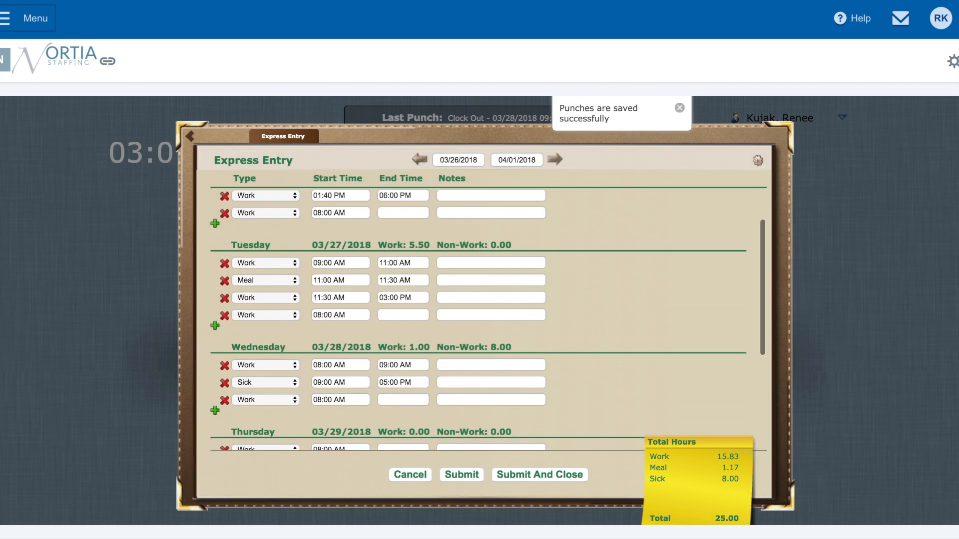
{"action": "scroll", "coordinate": [488, 319], "scroll_direction": "down", "scroll_amount": 2}
{"action": "scroll", "coordinate": [472, 216], "scroll_direction": "down", "scroll_amount": 1}
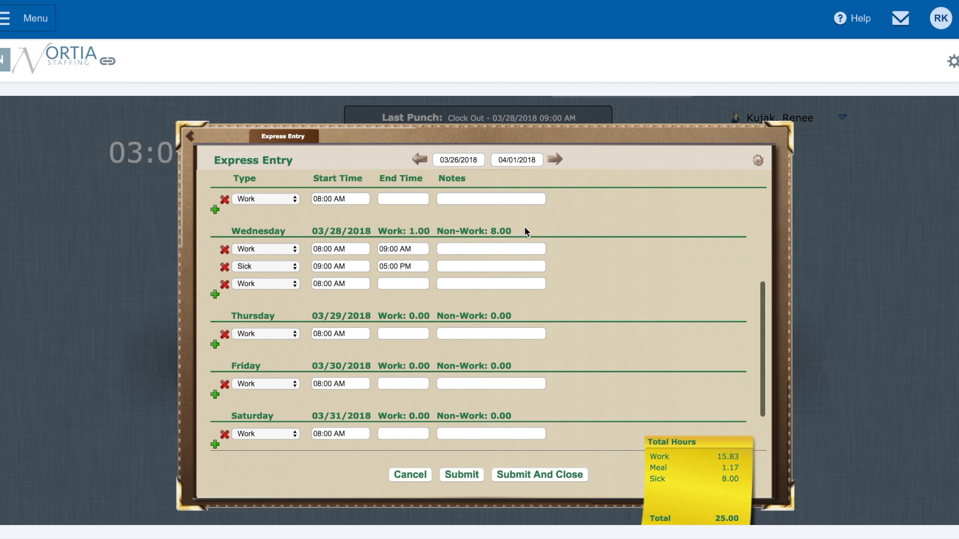
{"action": "scroll", "coordinate": [524, 226], "scroll_direction": "down", "scroll_amount": 3}
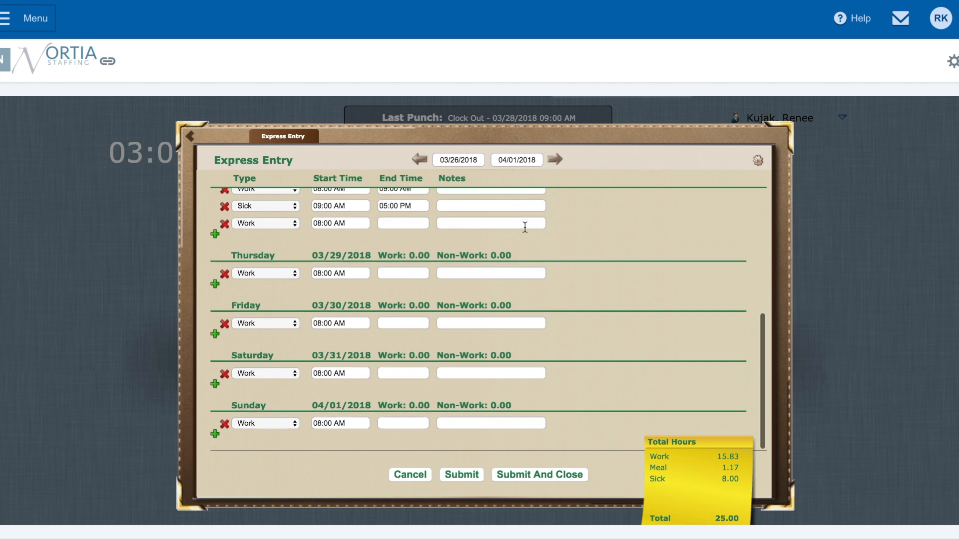
{"action": "left_click", "coordinate": [391, 273]}
{"action": "type", "text": "5"}
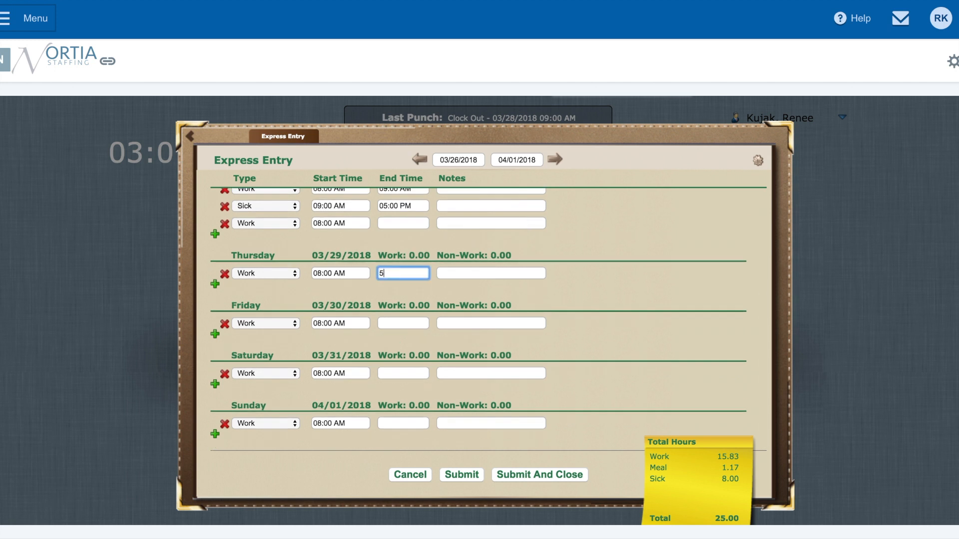
{"action": "type", "text": "pm"}
{"action": "key", "text": "Tab"}
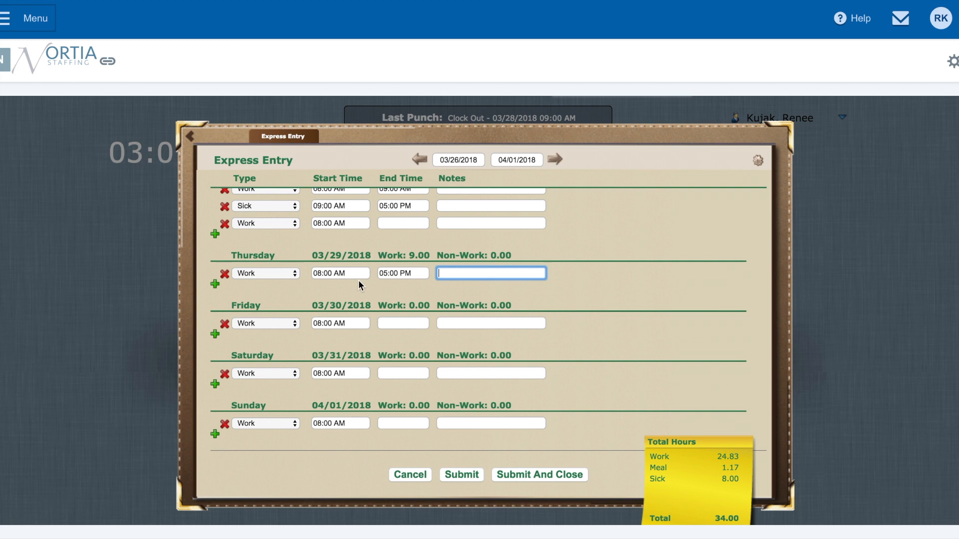
- Add a Meal entry for Thursday from 11:00 AM to 12:00 PM and submit the entries
{"action": "left_click", "coordinate": [214, 284]}
{"action": "left_click", "coordinate": [287, 290]}
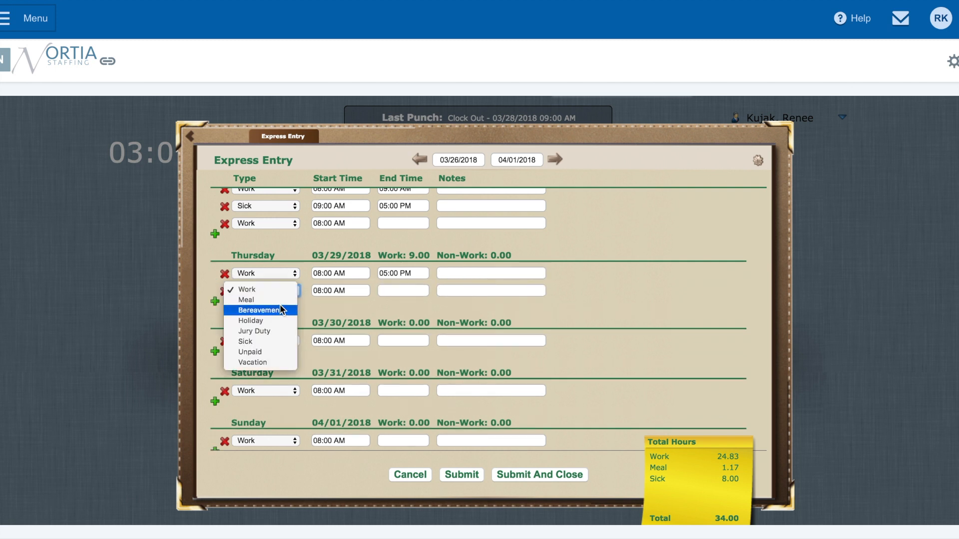
{"action": "left_click", "coordinate": [281, 310]}
{"action": "left_click", "coordinate": [292, 292]}
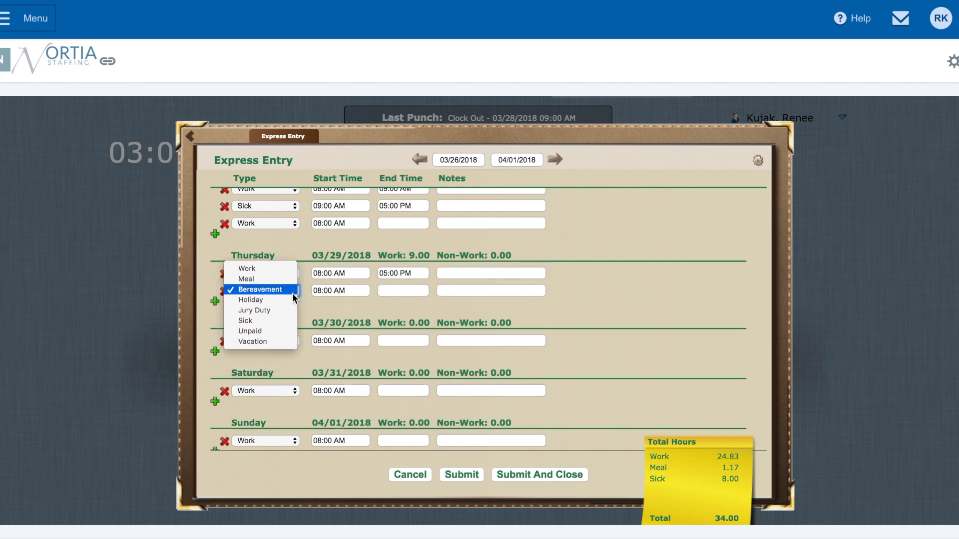
{"action": "left_click", "coordinate": [292, 279]}
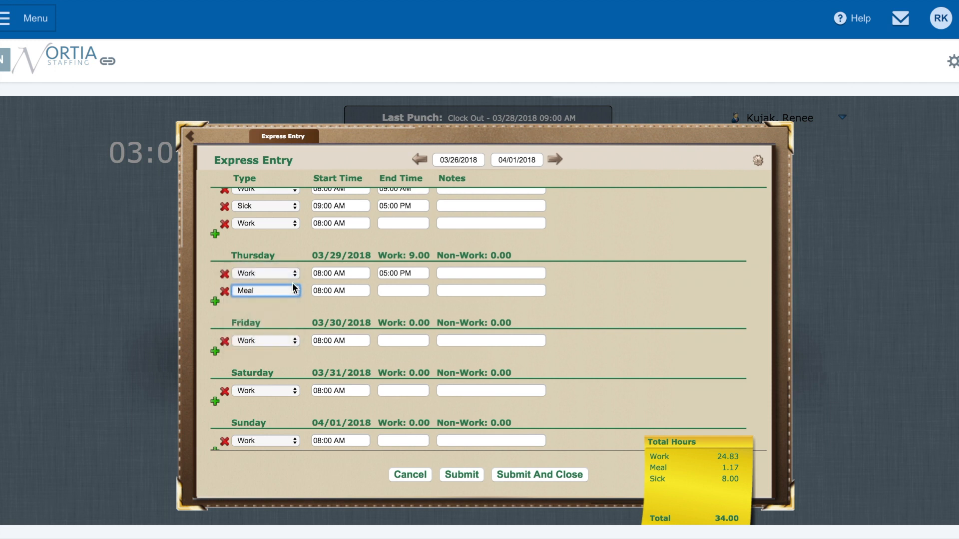
{"action": "left_click", "coordinate": [361, 292]}
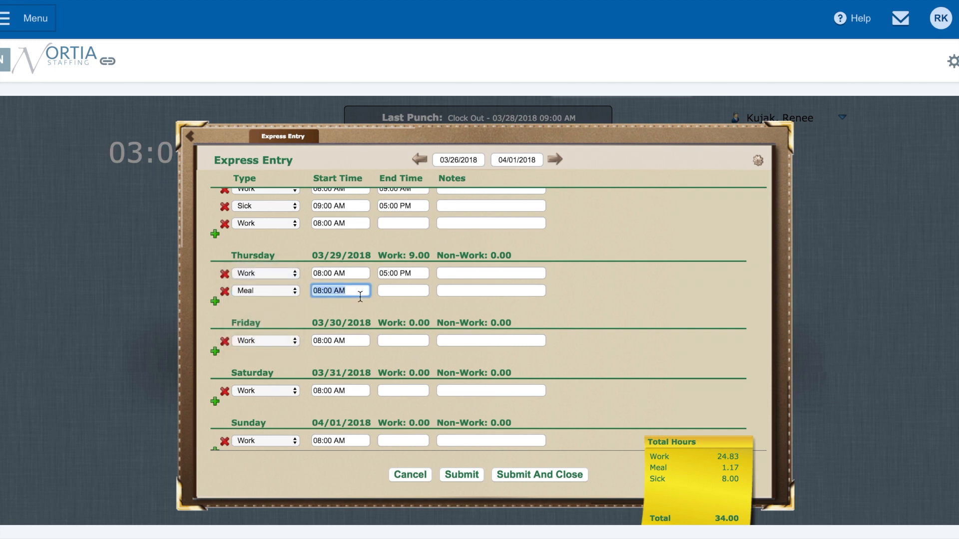
{"action": "type", "text": "11am"}
{"action": "key", "text": "Tab"}
{"action": "type", "text": "12"}
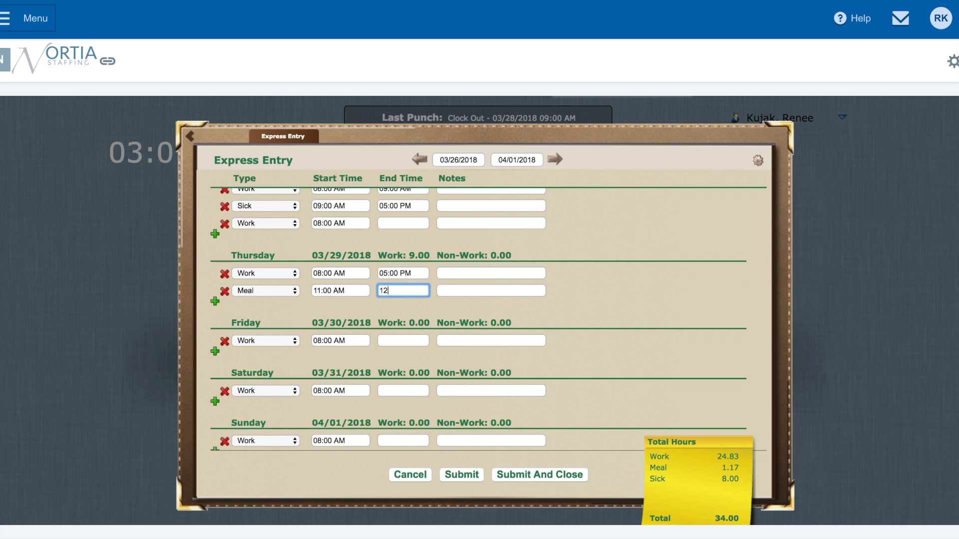
{"action": "key", "text": "Tab"}
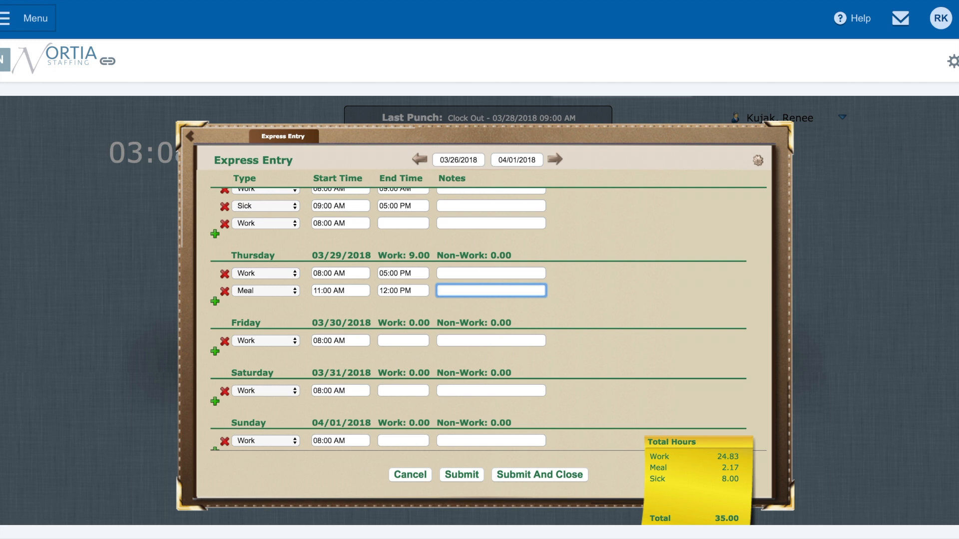
{"action": "key", "text": "Return"}
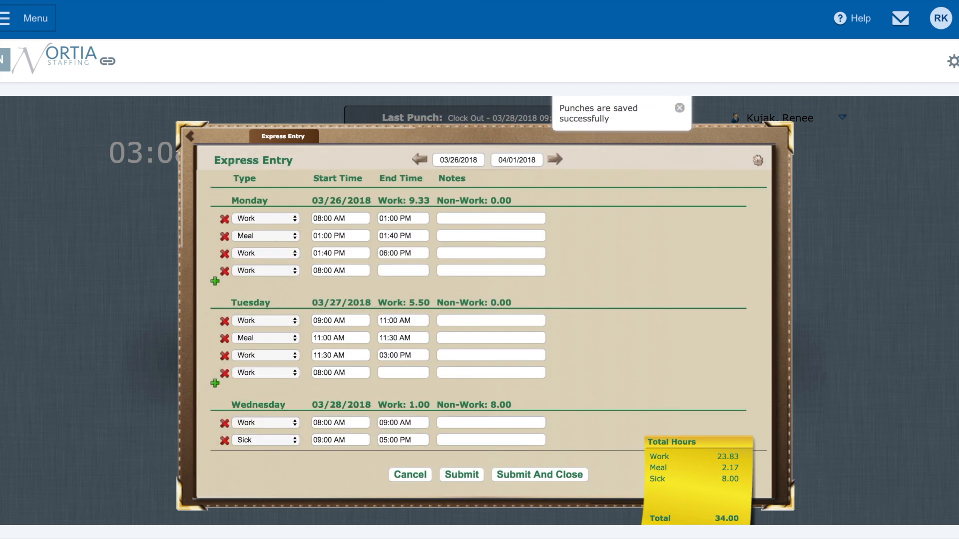
- Set the end time of Friday's work entry to 06:00 PM
{"action": "scroll", "coordinate": [488, 317], "scroll_direction": "down", "scroll_amount": 2}
{"action": "scroll", "coordinate": [488, 317], "scroll_direction": "down", "scroll_amount": 1}
{"action": "scroll", "coordinate": [487, 318], "scroll_direction": "down", "scroll_amount": 6}
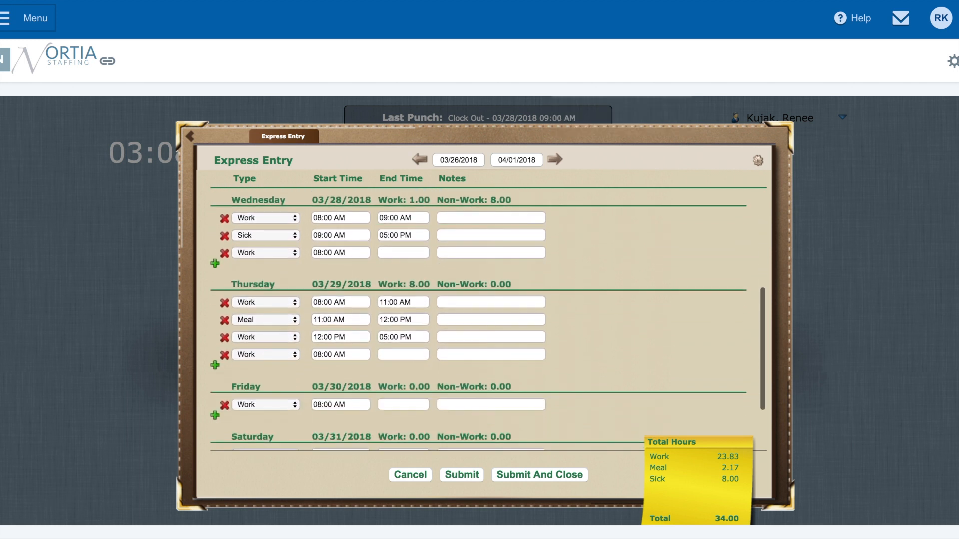
{"action": "scroll", "coordinate": [487, 317], "scroll_direction": "down", "scroll_amount": 3}
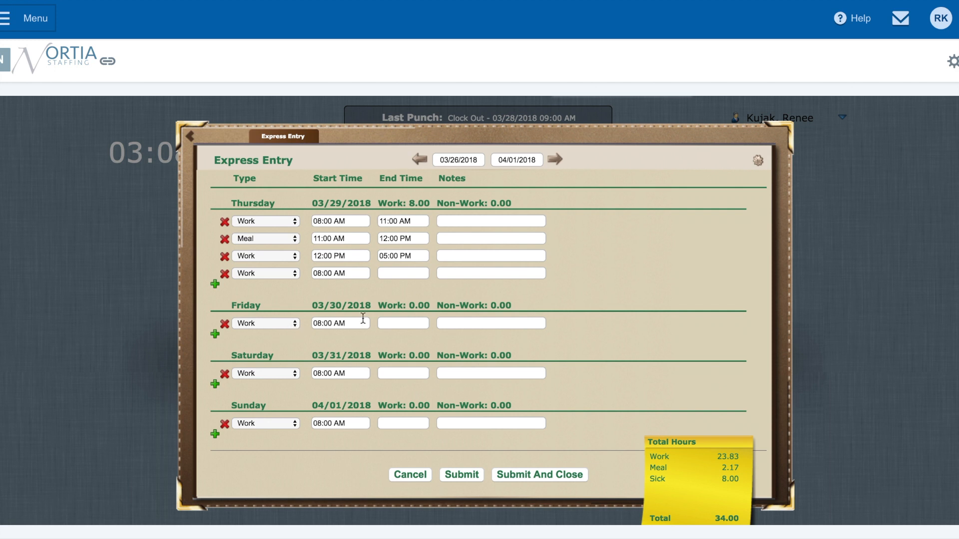
{"action": "left_click", "coordinate": [395, 322]}
{"action": "type", "text": "6pm"}
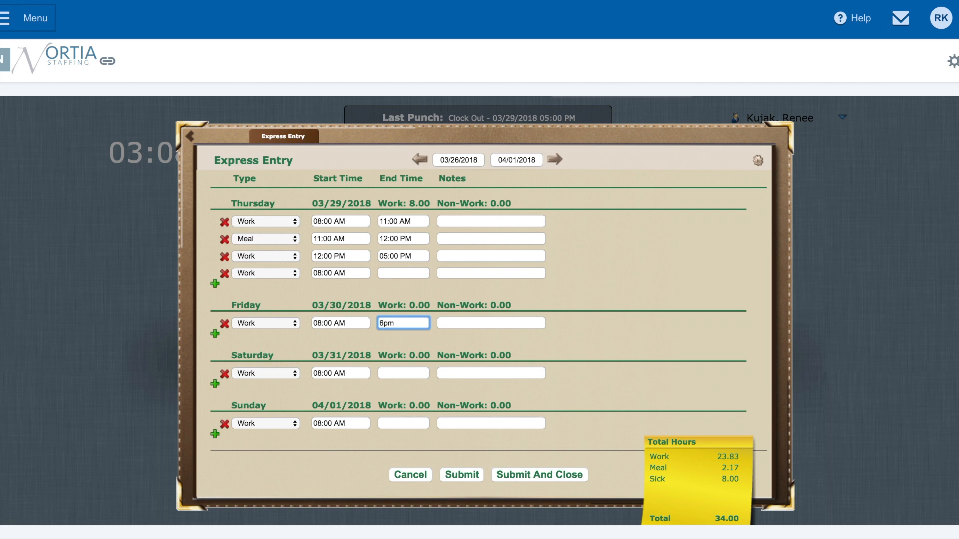
{"action": "key", "text": "Tab"}
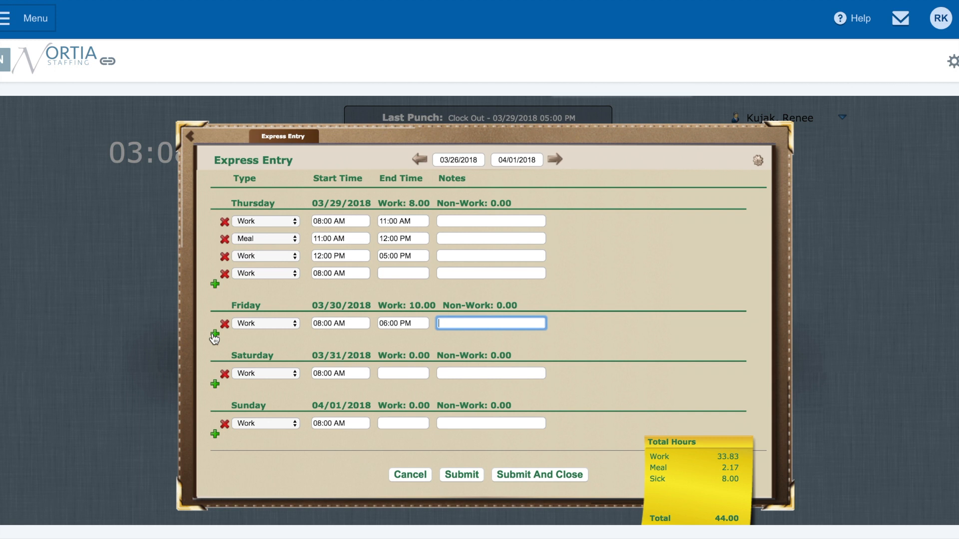
- Add a Meal entry for Friday from 11:30 AM to 12:00 PM
{"action": "left_click", "coordinate": [215, 335]}
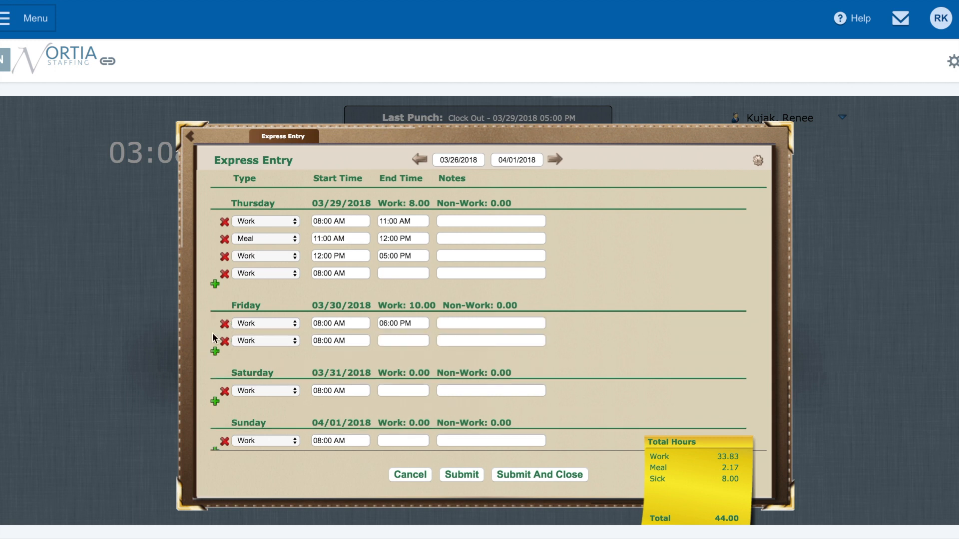
{"action": "left_click", "coordinate": [297, 341]}
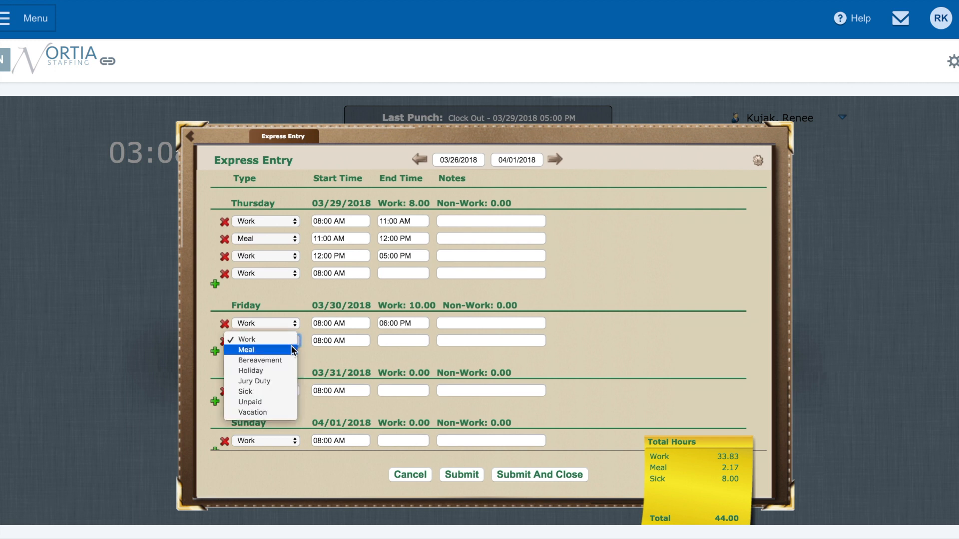
{"action": "left_click", "coordinate": [289, 346]}
{"action": "left_click", "coordinate": [352, 344]}
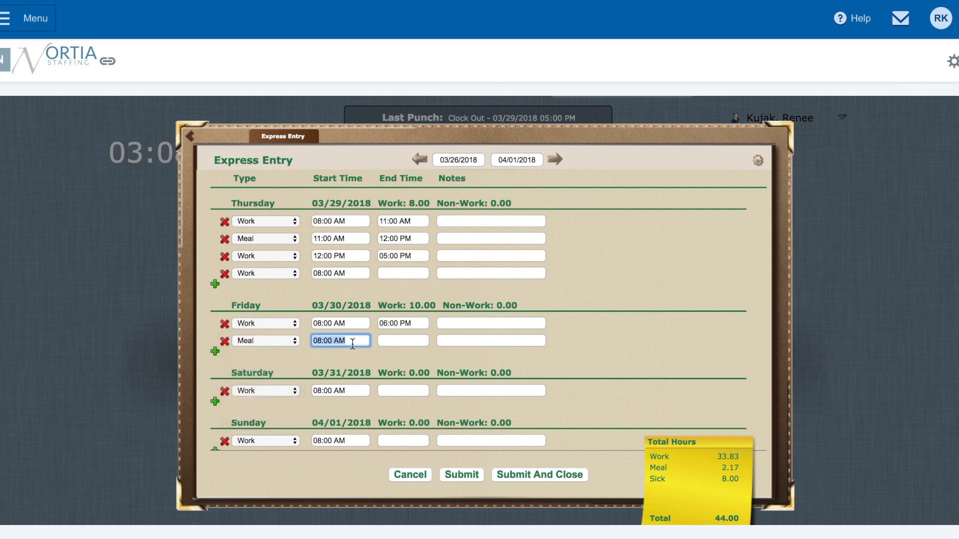
{"action": "type", "text": "11"}
{"action": "type", "text": "30f"}
{"action": "key", "text": "Tab"}
{"action": "type", "text": "12"}
{"action": "key", "text": "Tab"}
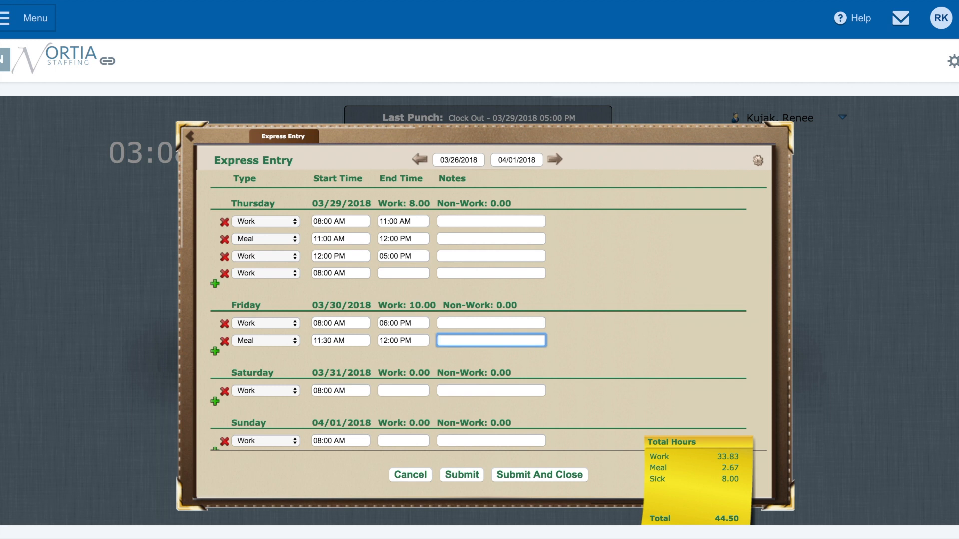
- Submit the week's entries and review Friday's saved rows and the total hours
{"action": "scroll", "coordinate": [487, 319], "scroll_direction": "down", "scroll_amount": 1}
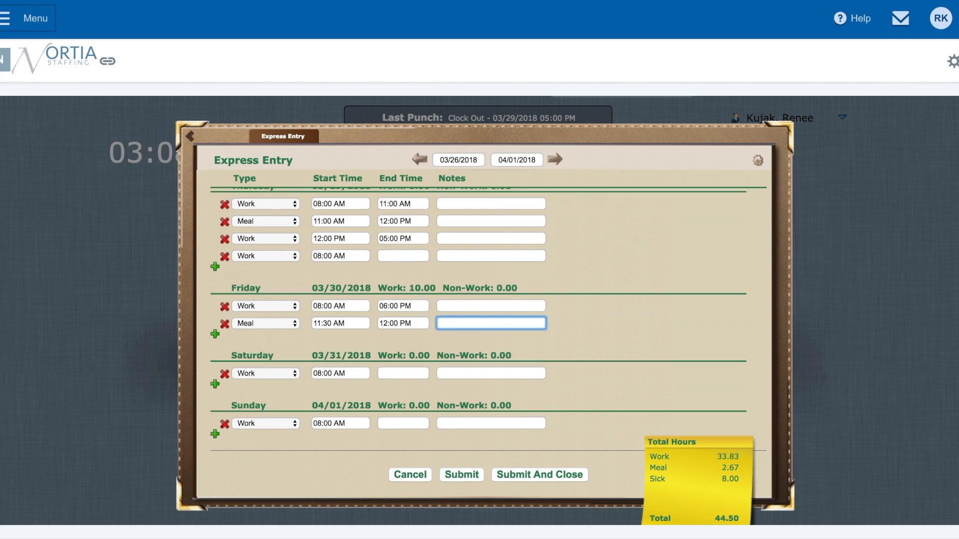
{"action": "scroll", "coordinate": [488, 319], "scroll_direction": "up", "scroll_amount": 5}
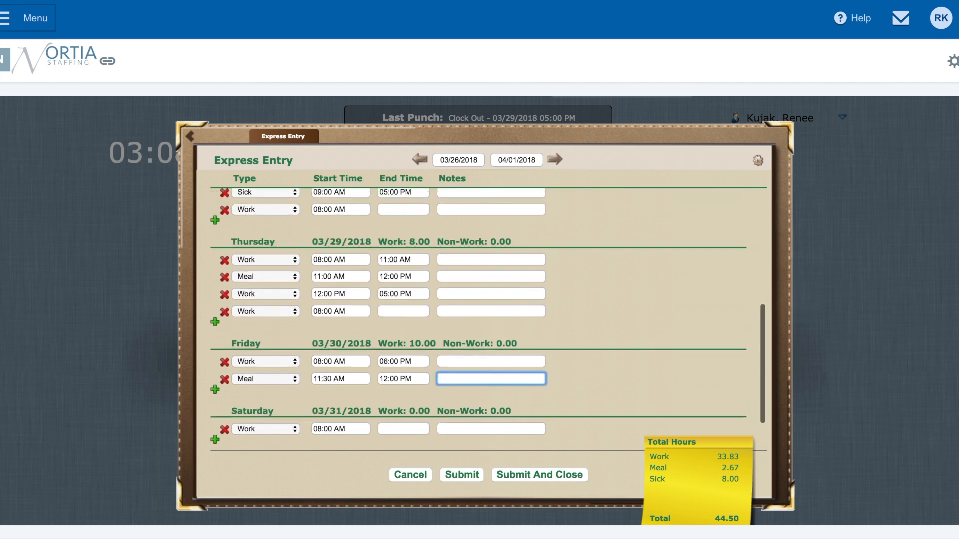
{"action": "scroll", "coordinate": [341, 346], "scroll_direction": "down", "scroll_amount": 5}
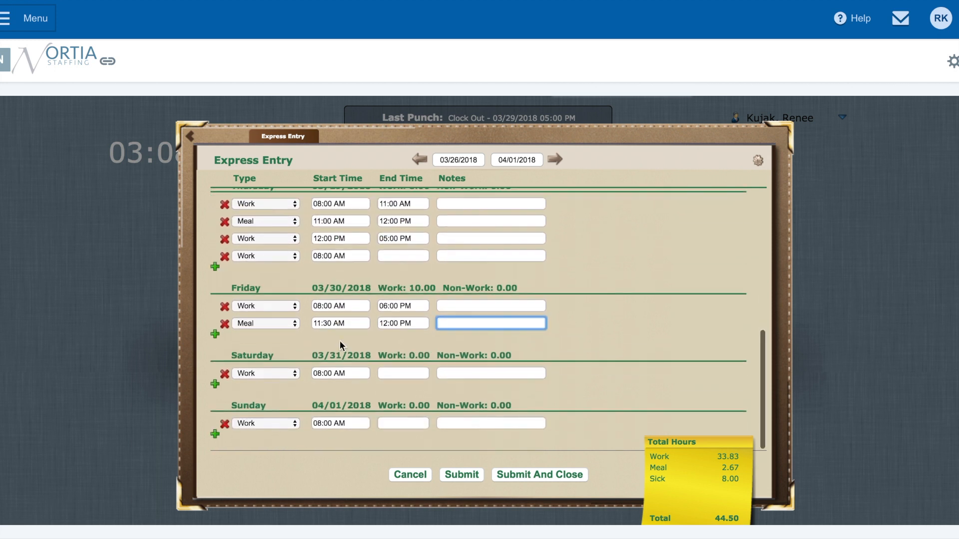
{"action": "left_click", "coordinate": [461, 475]}
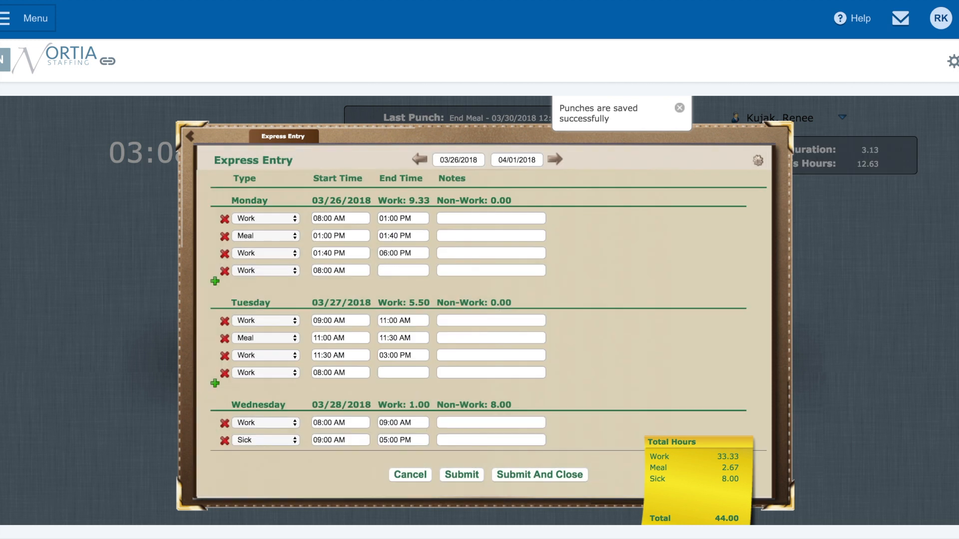
{"action": "scroll", "coordinate": [299, 391], "scroll_direction": "down", "scroll_amount": 20}
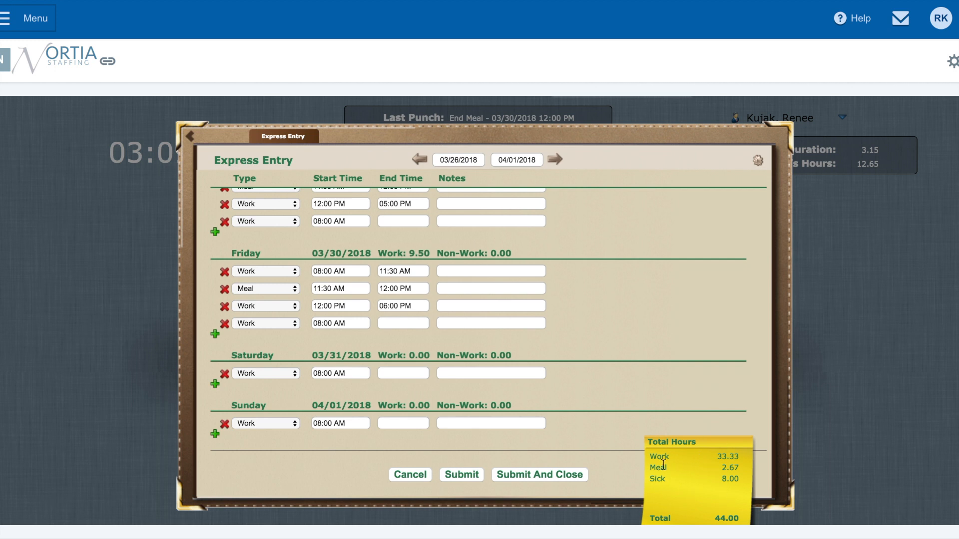
{"action": "scroll", "coordinate": [667, 490], "scroll_direction": "down", "scroll_amount": 1}
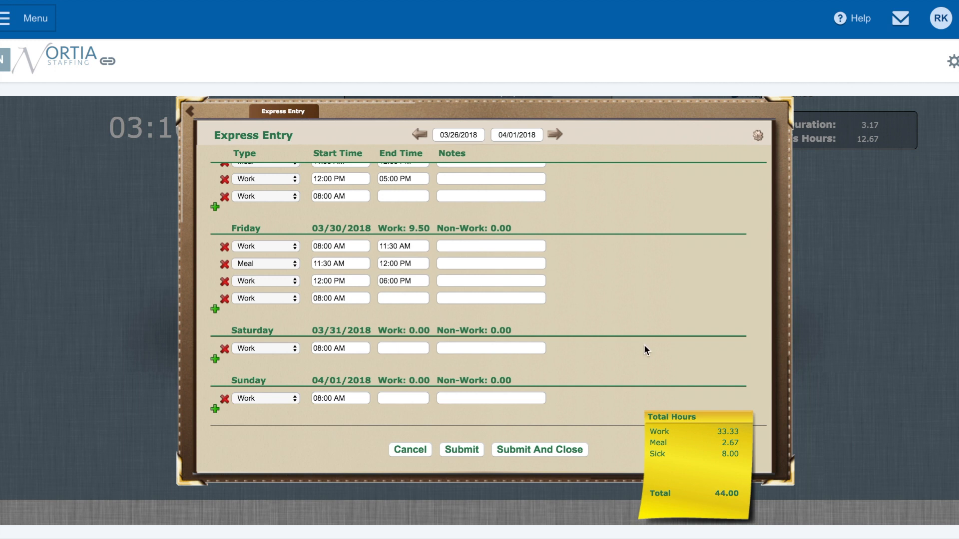
- Review the week's entries back up to Monday, then submit them and close Express Entry
{"action": "scroll", "coordinate": [644, 346], "scroll_direction": "up", "scroll_amount": 3}
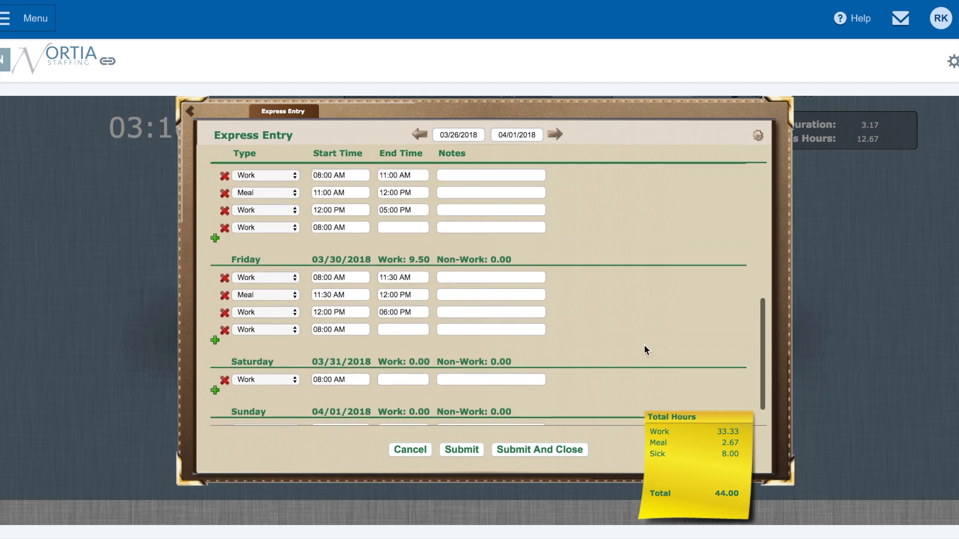
{"action": "scroll", "coordinate": [644, 350], "scroll_direction": "up", "scroll_amount": 3}
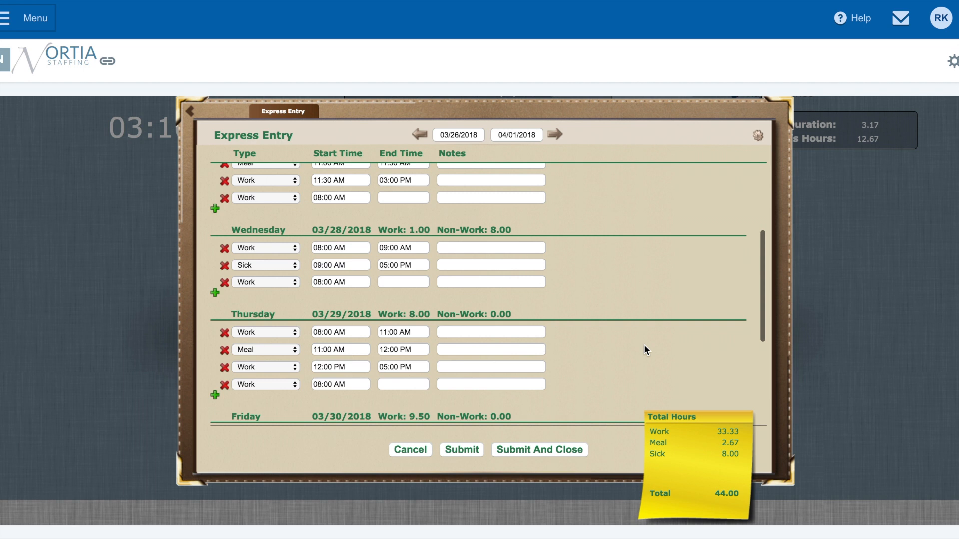
{"action": "scroll", "coordinate": [644, 348], "scroll_direction": "up", "scroll_amount": 4}
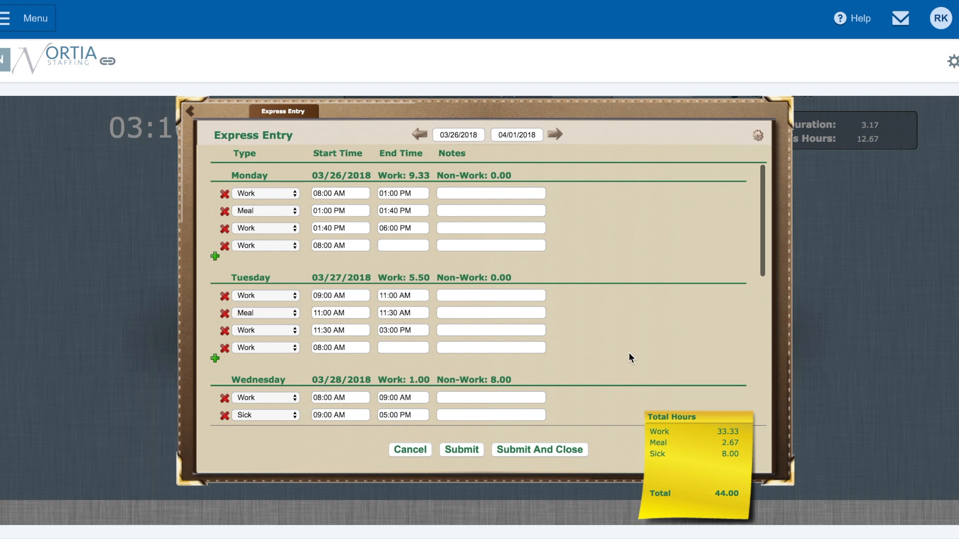
{"action": "left_click", "coordinate": [552, 447]}
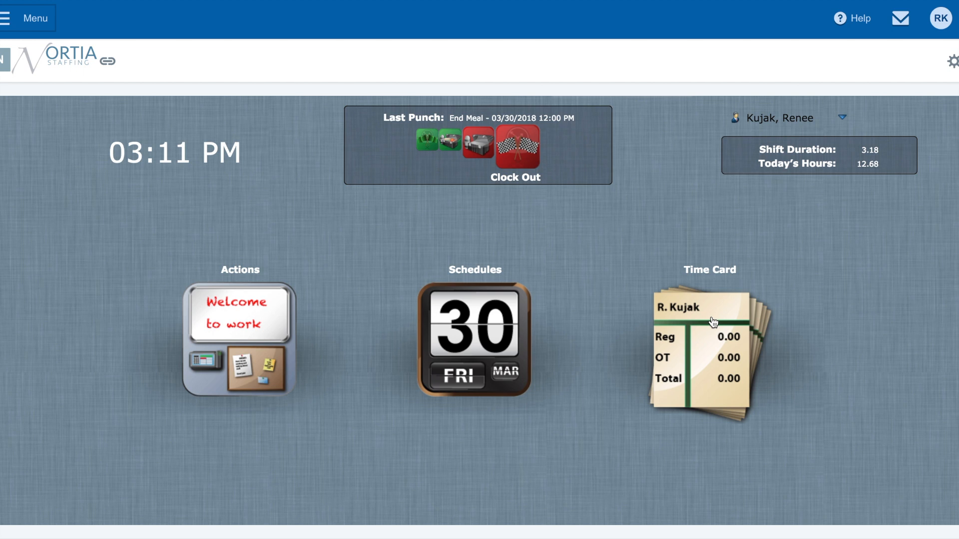
- Open the Time Card and examine the detailed punches behind Monday's row, then collapse them
{"action": "left_click", "coordinate": [701, 360]}
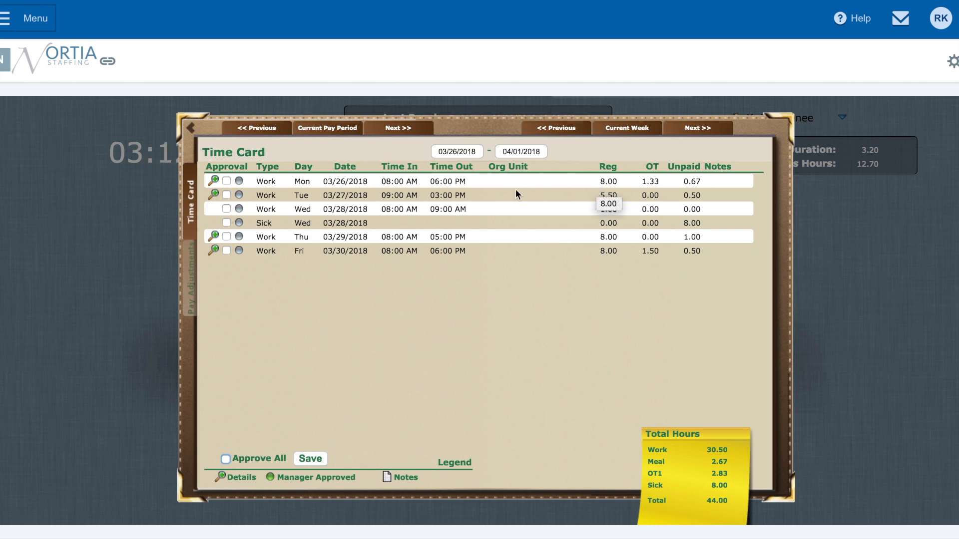
{"action": "left_click", "coordinate": [215, 181]}
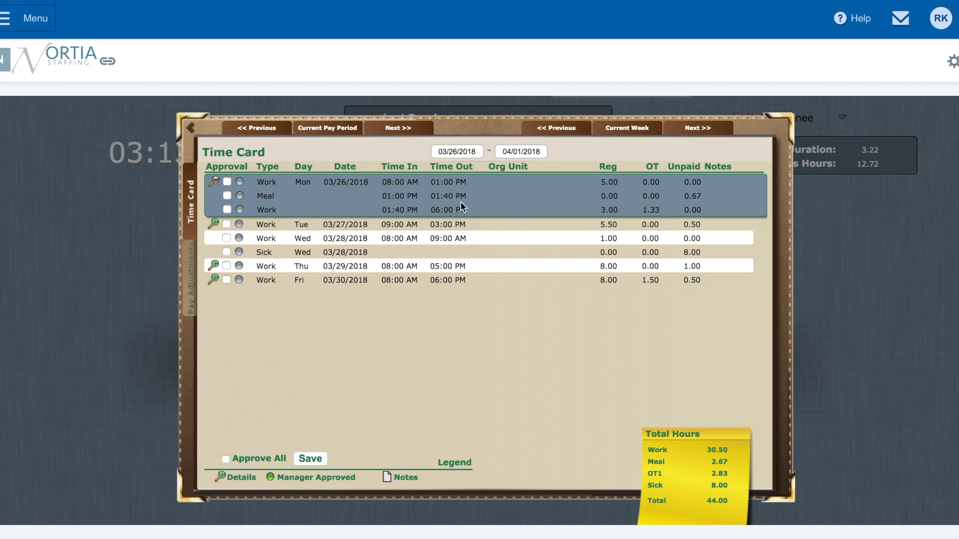
{"action": "left_click", "coordinate": [215, 182]}
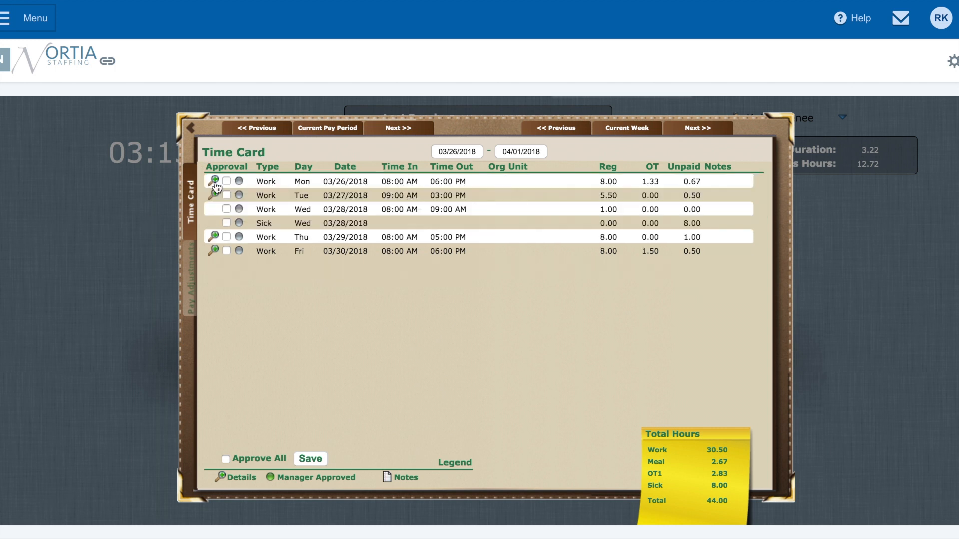
{"action": "left_click", "coordinate": [226, 182]}
{"action": "left_click", "coordinate": [227, 195]}
{"action": "left_click", "coordinate": [226, 209]}
{"action": "left_click", "coordinate": [227, 210]}
- Close the Time Card and reopen Express Entry at Wednesday's entries
{"action": "left_click", "coordinate": [107, 226]}
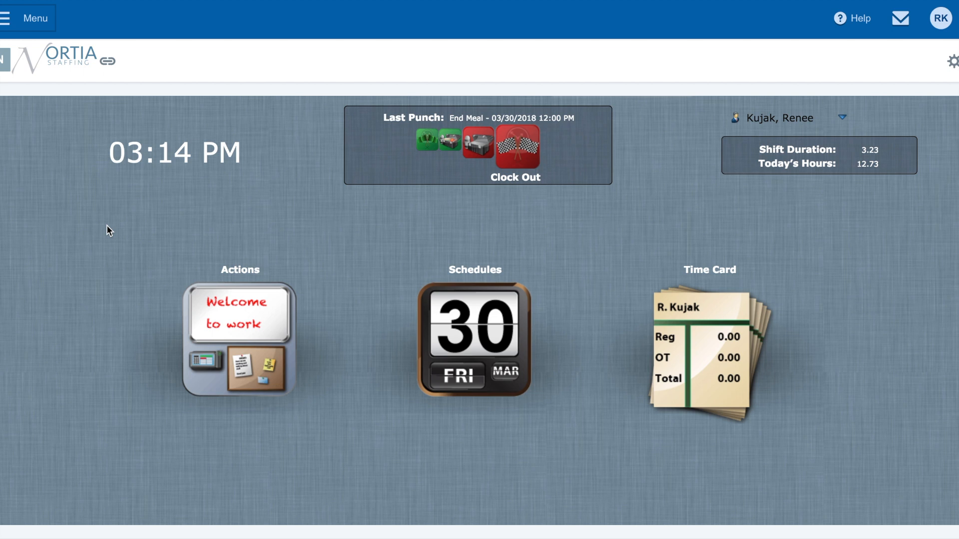
{"action": "left_click", "coordinate": [237, 315]}
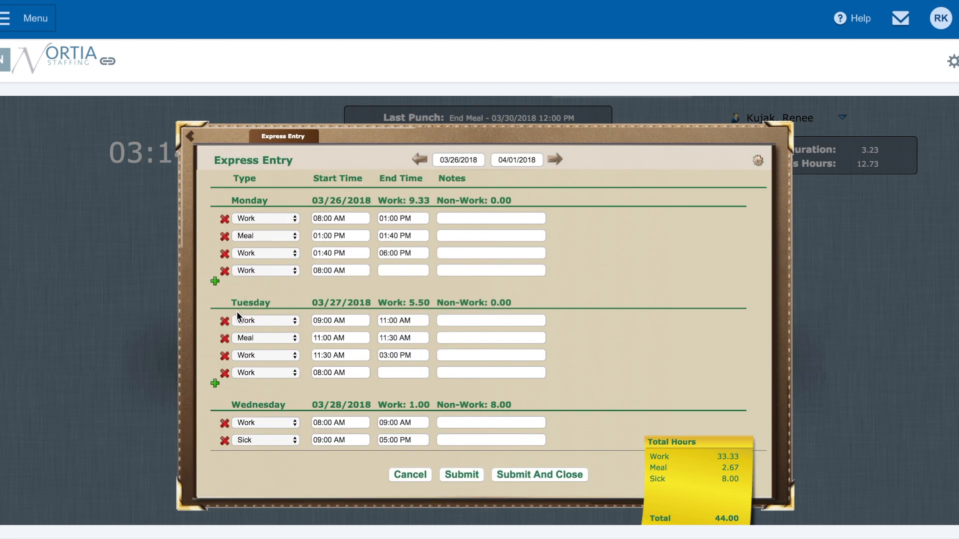
{"action": "scroll", "coordinate": [237, 310], "scroll_direction": "down", "scroll_amount": 3}
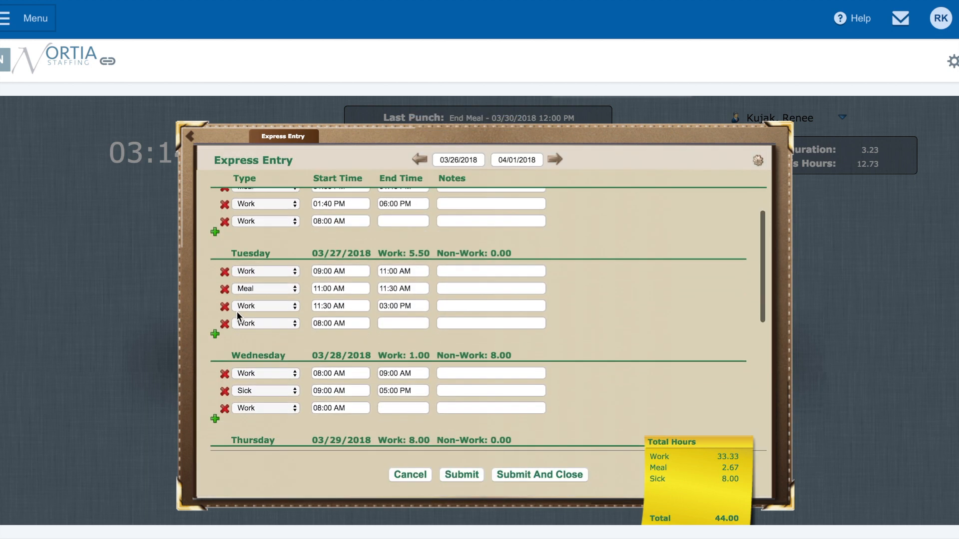
{"action": "scroll", "coordinate": [237, 312], "scroll_direction": "down", "scroll_amount": 2}
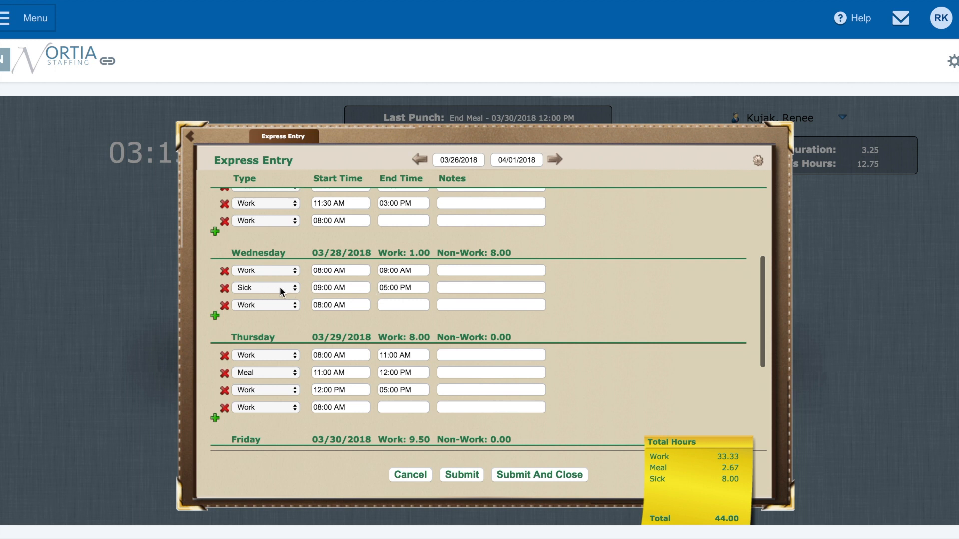
- Change the type of Wednesday's 09:00 AM to 05:00 PM entry to Work and submit the entries
{"action": "left_click", "coordinate": [294, 289]}
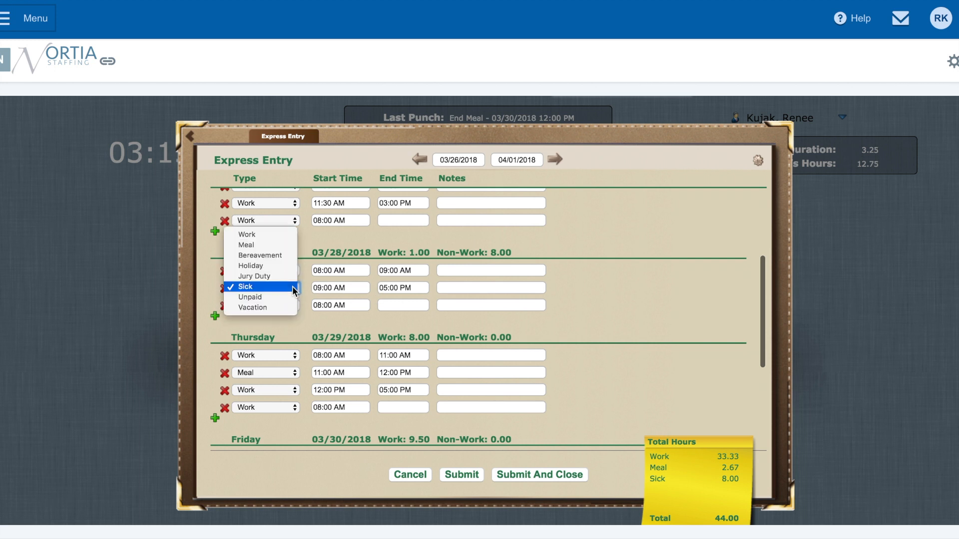
{"action": "left_click", "coordinate": [289, 236]}
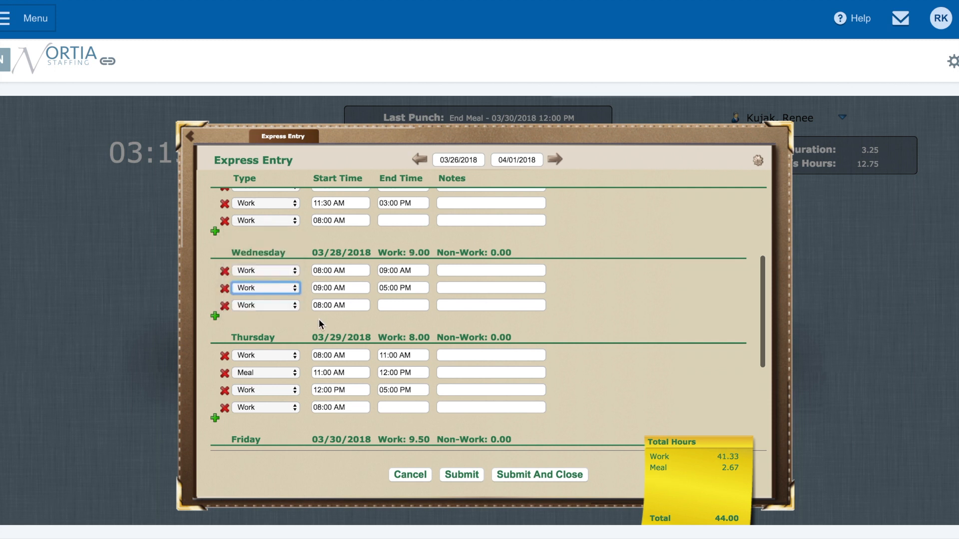
{"action": "key", "text": "Tab"}
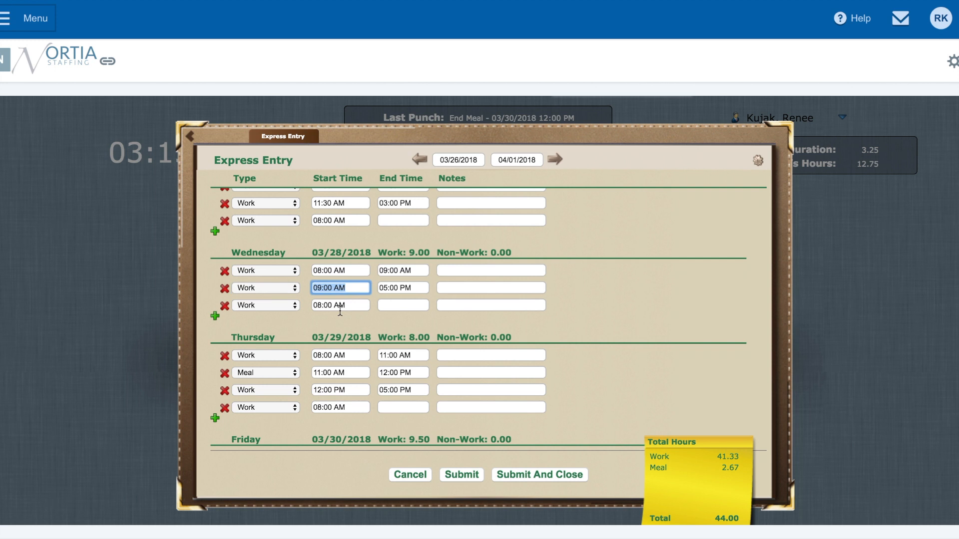
{"action": "key", "text": "Tab"}
{"action": "key", "text": "Return"}
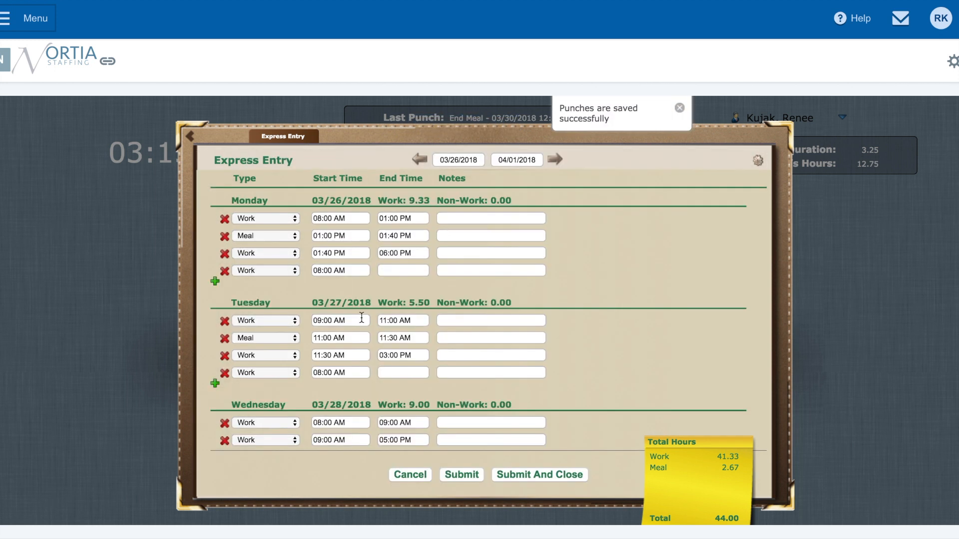
- Delete all of Wednesday's entry rows
{"action": "scroll", "coordinate": [361, 317], "scroll_direction": "down", "scroll_amount": 5}
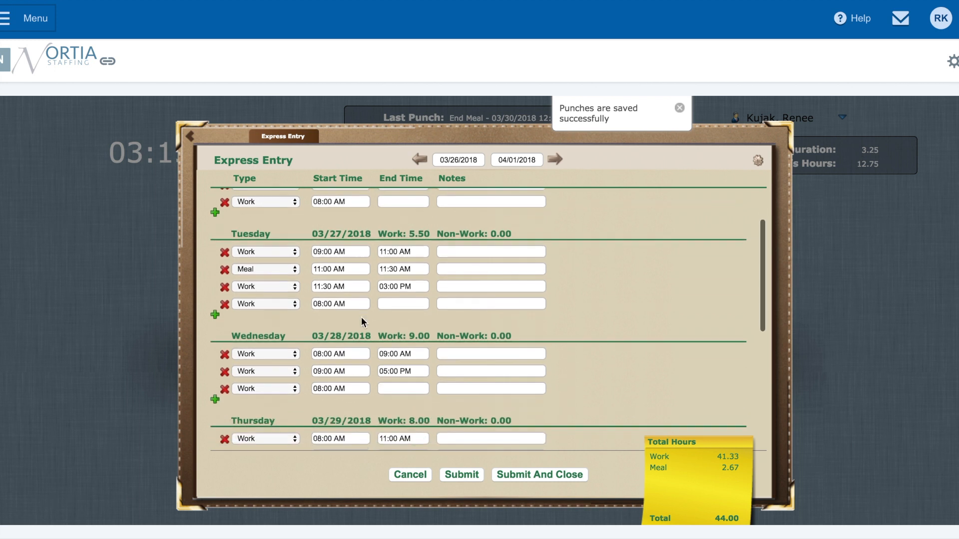
{"action": "scroll", "coordinate": [361, 318], "scroll_direction": "down", "scroll_amount": 1}
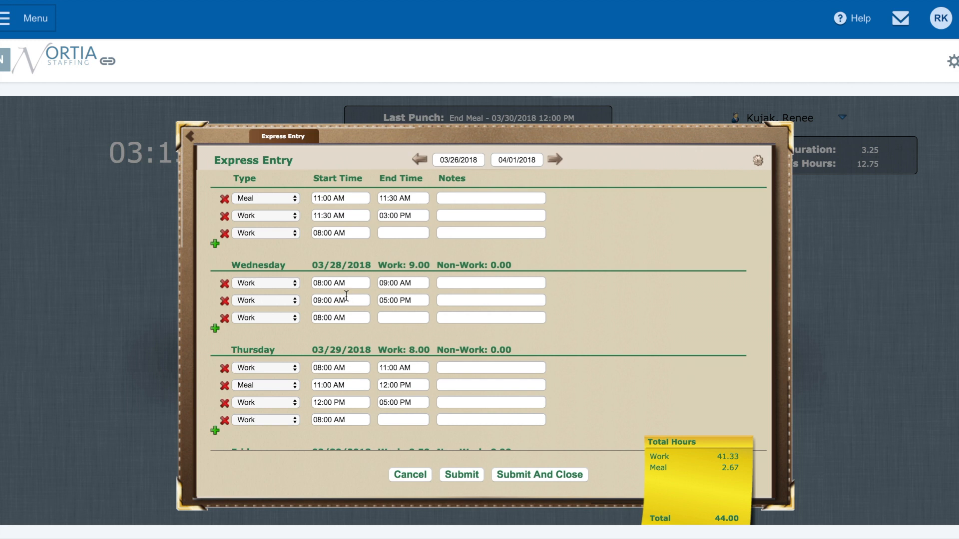
{"action": "left_click", "coordinate": [224, 318]}
{"action": "left_click", "coordinate": [225, 301]}
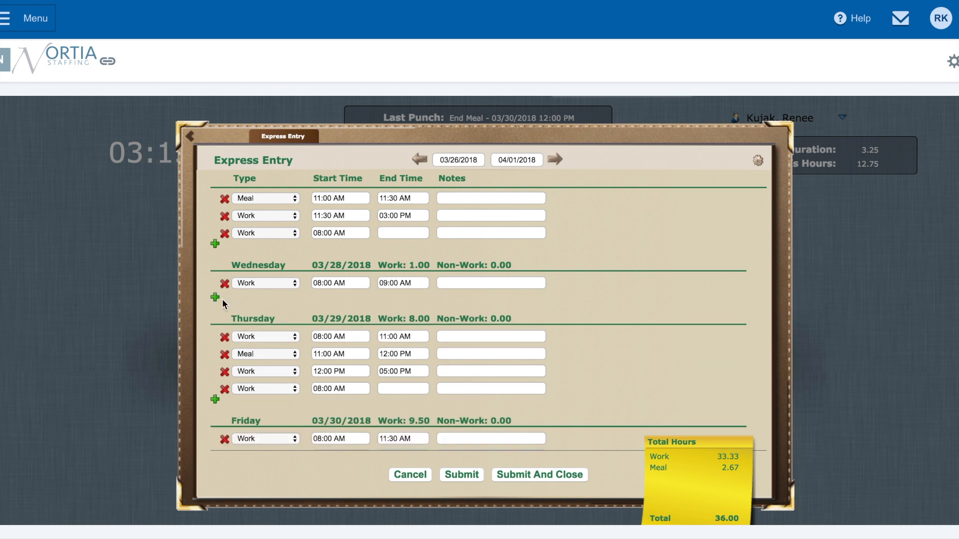
{"action": "left_click", "coordinate": [225, 283]}
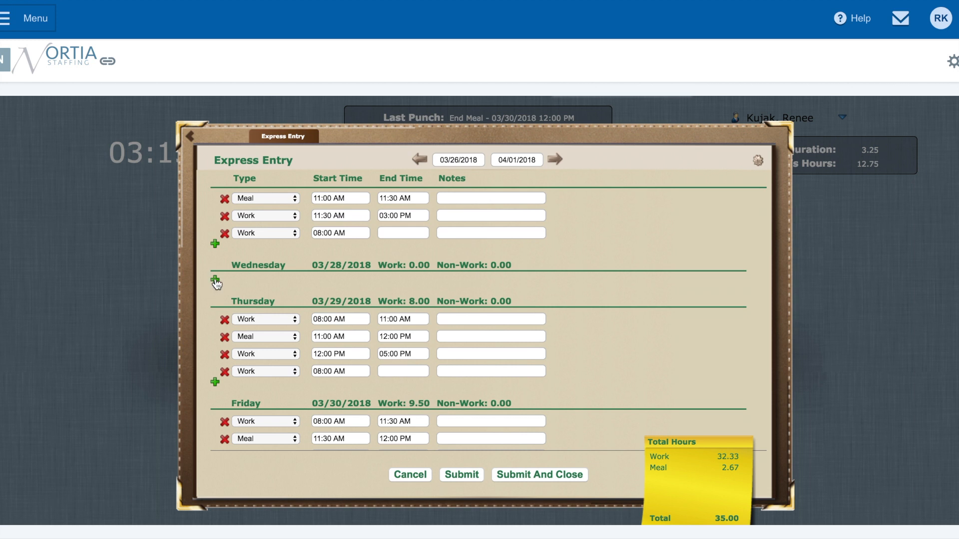
- Add a Work entry for Wednesday starting at 08:00 AM and enter 6 as its end time
{"action": "left_click", "coordinate": [215, 281]}
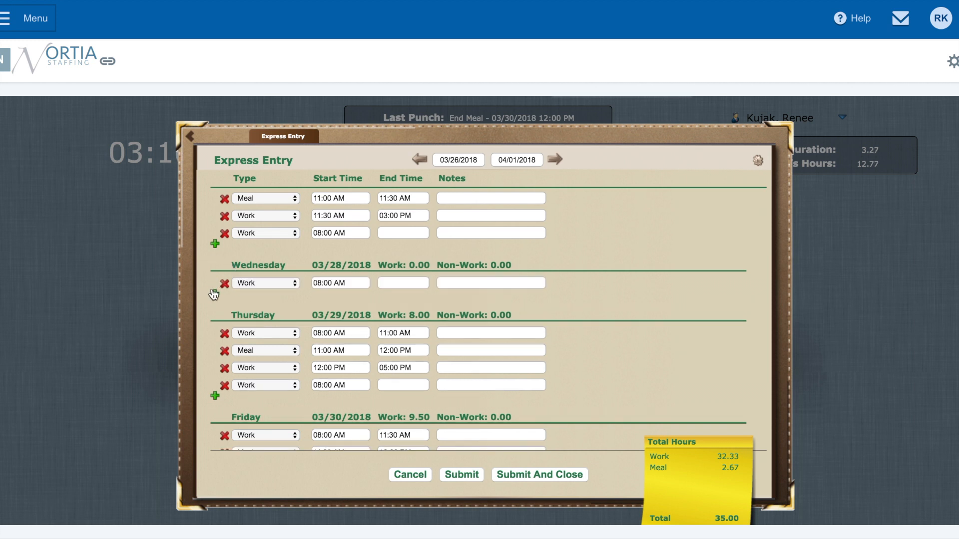
{"action": "left_click", "coordinate": [402, 283]}
{"action": "type", "text": "6"}
{"action": "key", "text": "Tab"}
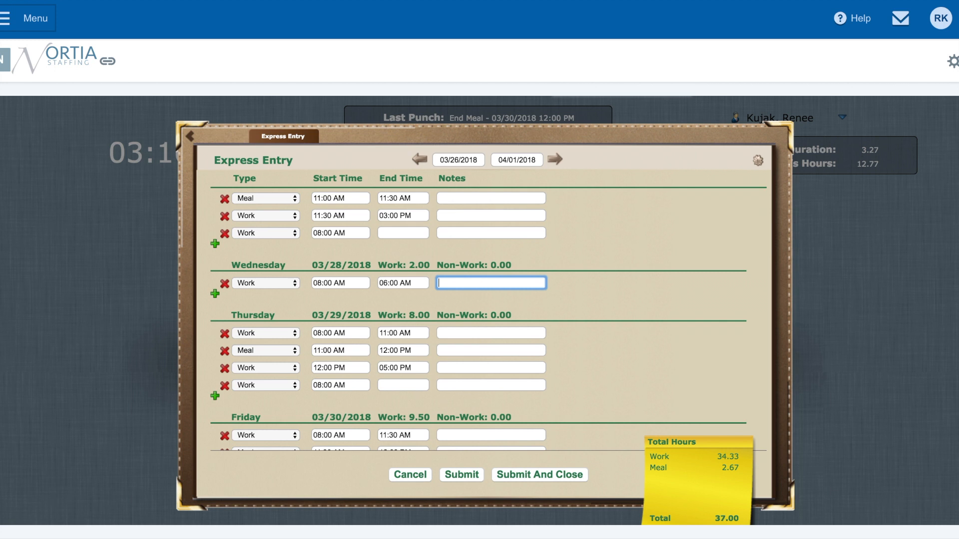
- Correct the end time of Wednesday's work entry to 06:00 PM and submit the entries
{"action": "left_click", "coordinate": [416, 283]}
{"action": "left_click_drag", "start_coordinate": [415, 283], "coordinate": [375, 283]}
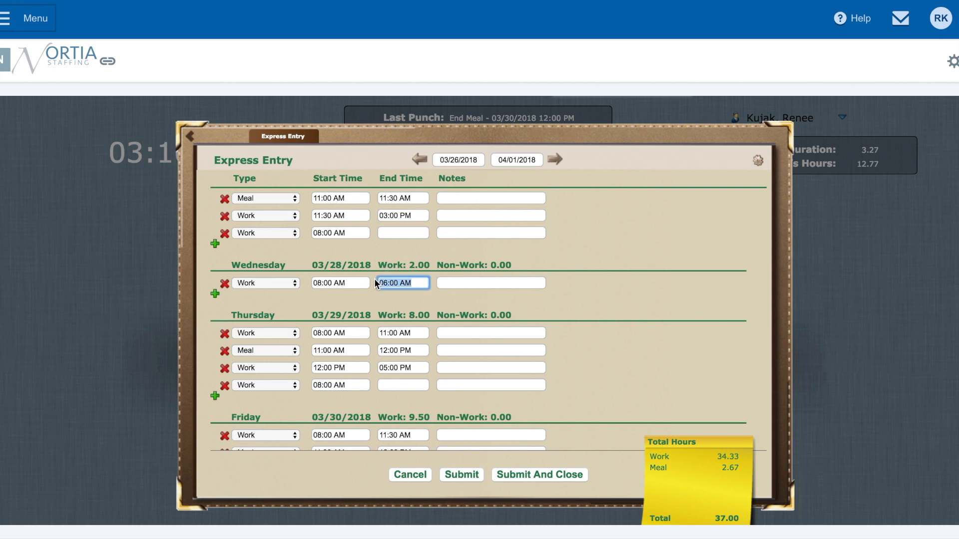
{"action": "type", "text": "gpm"}
{"action": "key", "text": "BackSpace"}
{"action": "key", "text": "BackSpace"}
{"action": "key", "text": "BackSpace"}
{"action": "type", "text": "6pn"}
{"action": "key", "text": "BackSpace"}
{"action": "type", "text": "m"}
{"action": "key", "text": "Tab"}
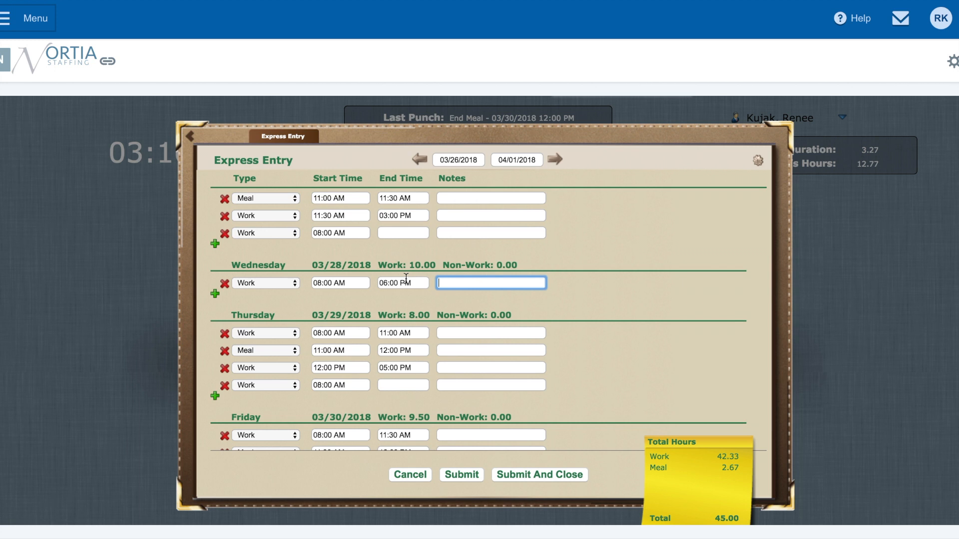
{"action": "key", "text": "Return"}
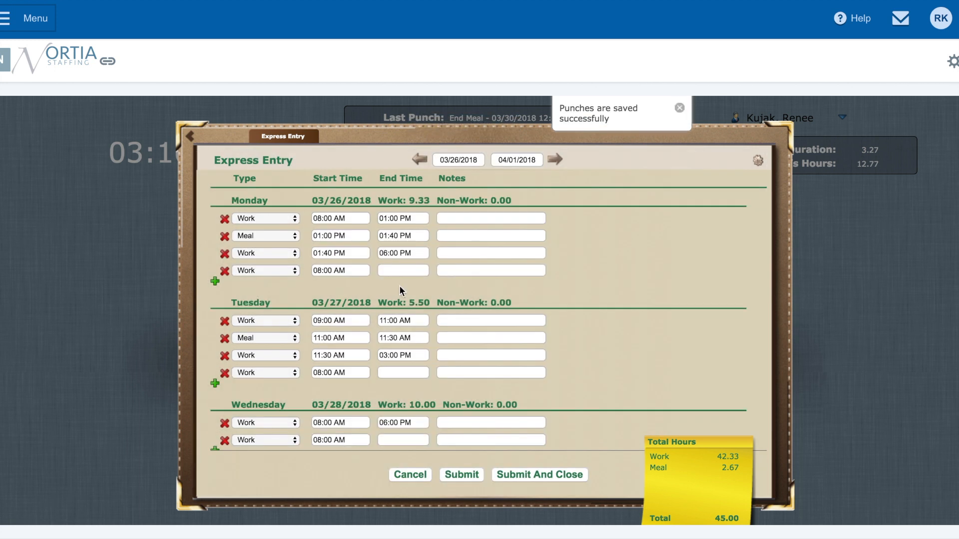
- Add a Meal entry for Wednesday from 11:30 AM to 12:00 PM, then submit and close Express Entry
{"action": "scroll", "coordinate": [330, 356], "scroll_direction": "down", "scroll_amount": 3}
{"action": "scroll", "coordinate": [329, 357], "scroll_direction": "down", "scroll_amount": 2}
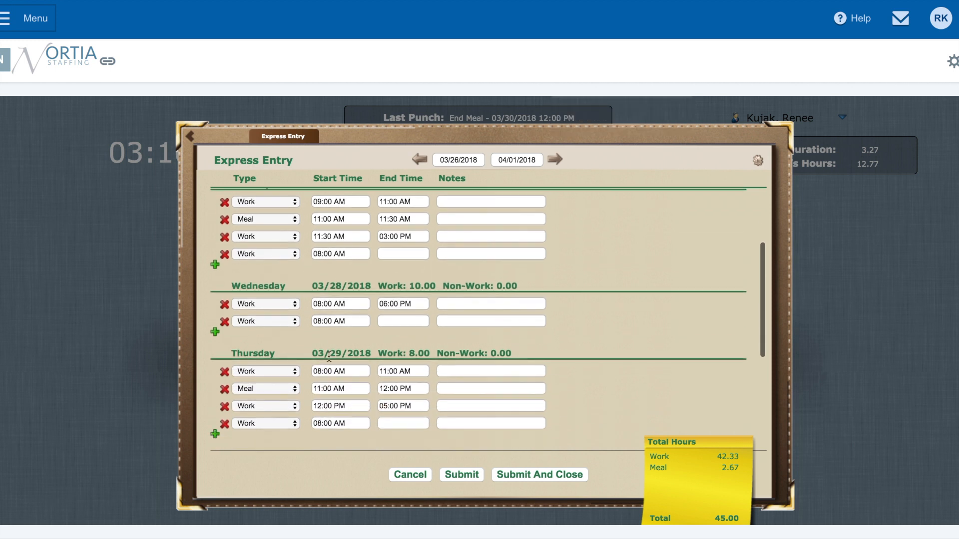
{"action": "left_click", "coordinate": [295, 323]}
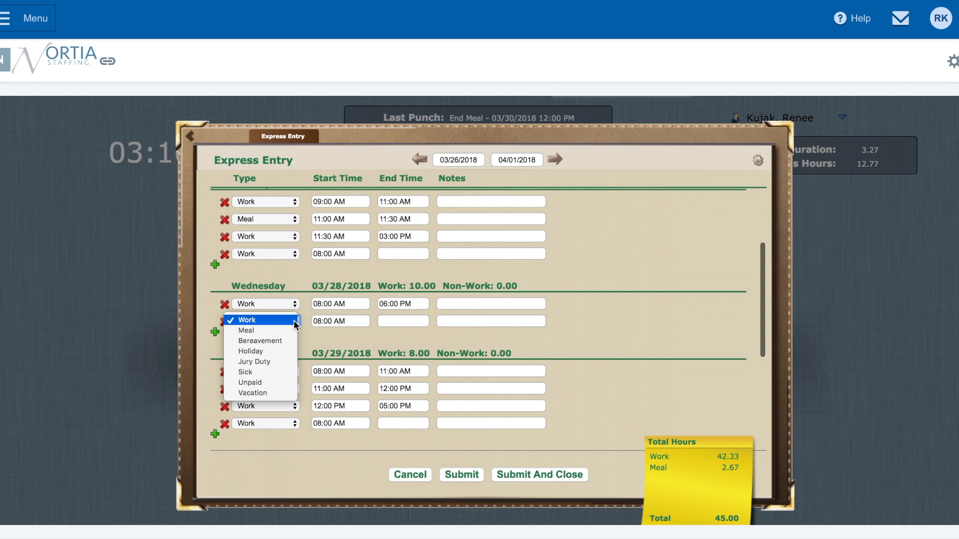
{"action": "left_click", "coordinate": [280, 329]}
{"action": "left_click", "coordinate": [338, 318]}
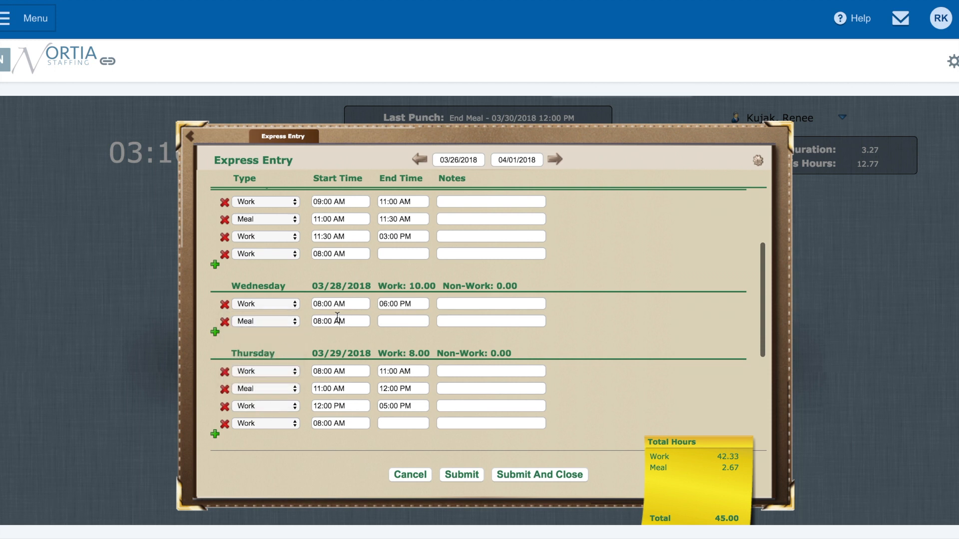
{"action": "type", "text": "1130a"}
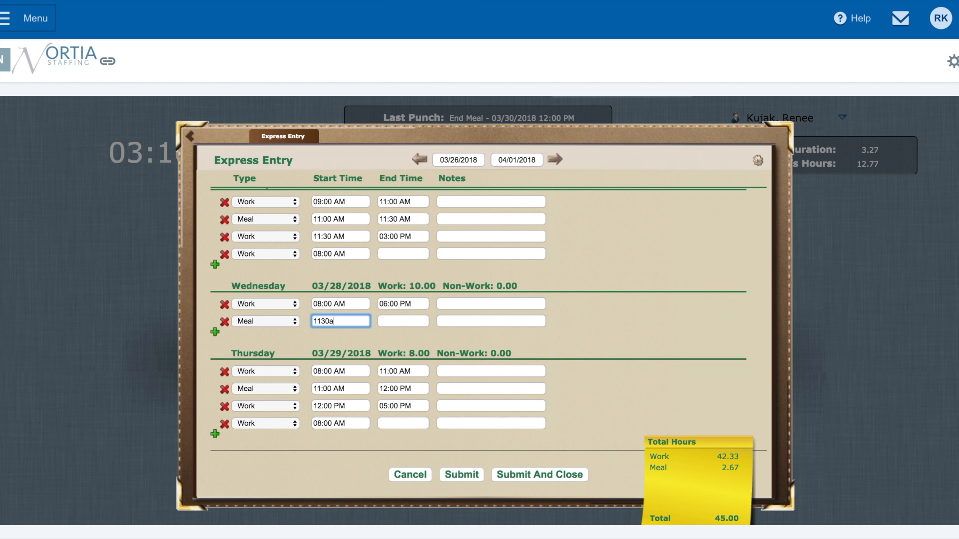
{"action": "key", "text": "Tab"}
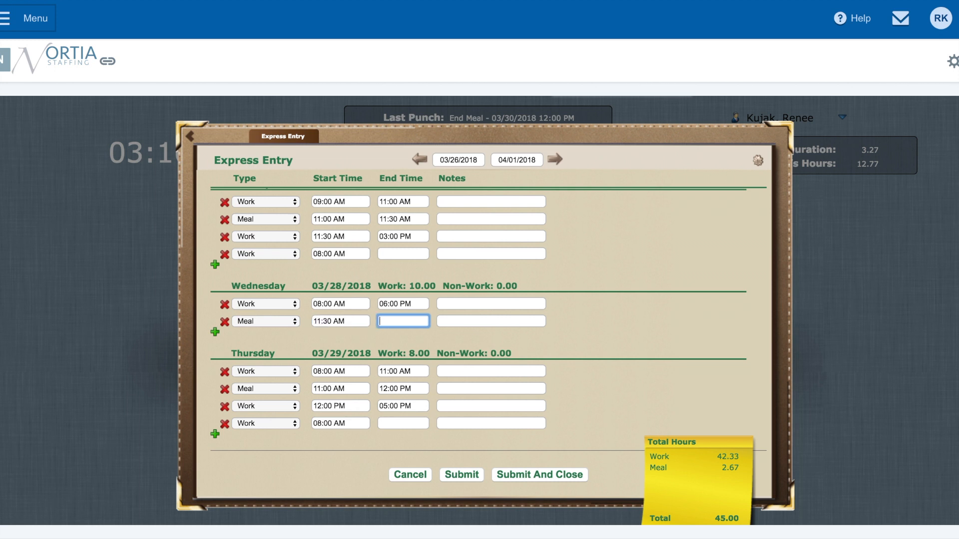
{"action": "type", "text": "12"}
{"action": "key", "text": "Tab"}
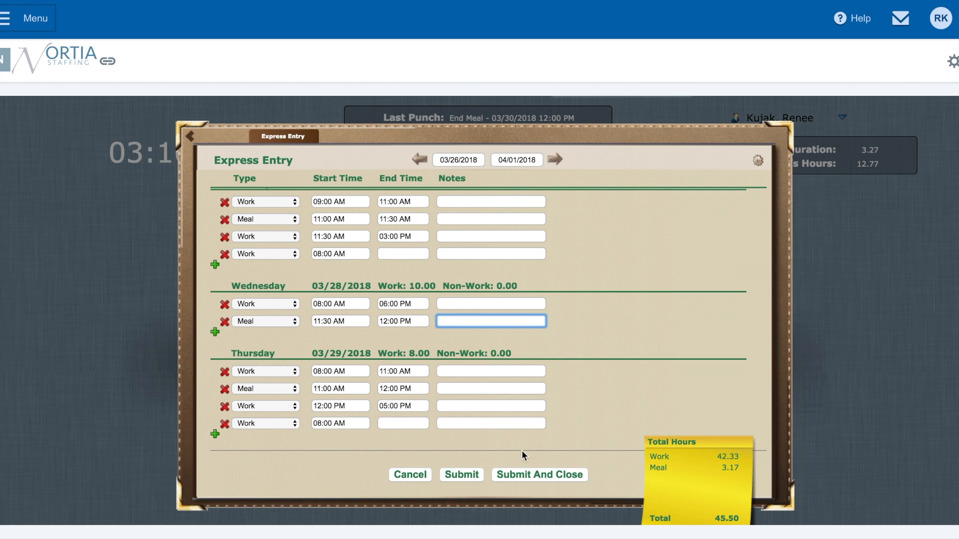
{"action": "left_click", "coordinate": [526, 474]}
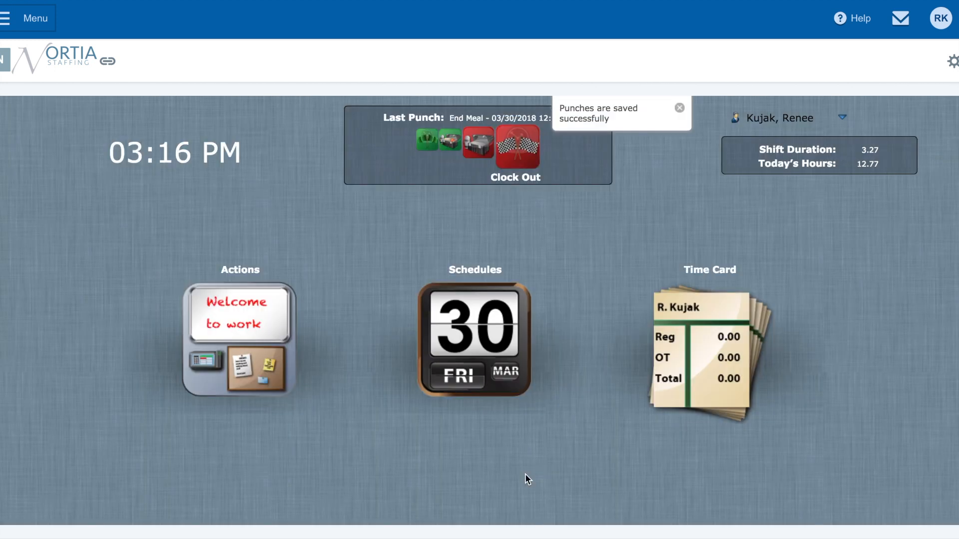
- Open the Time Card and examine Monday's detailed punches and hours
{"action": "left_click", "coordinate": [714, 350]}
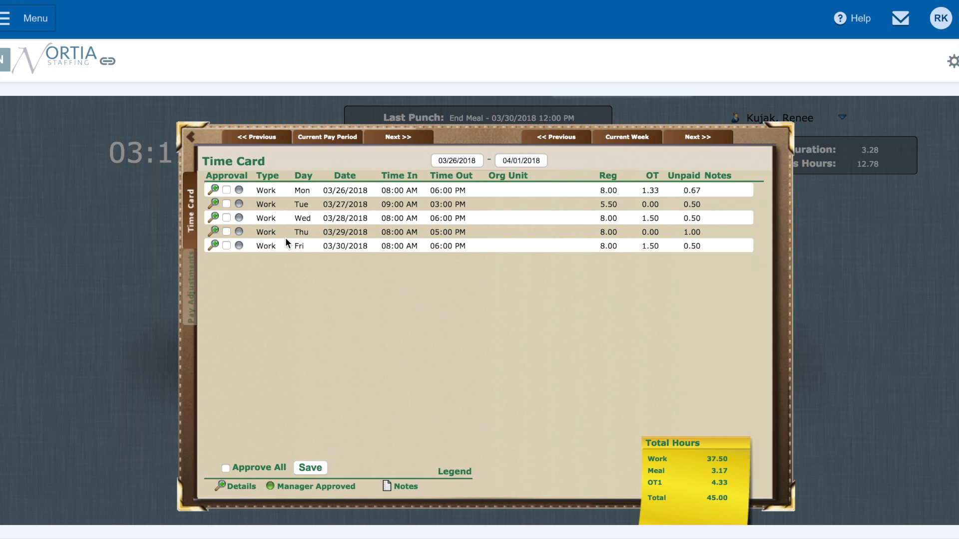
{"action": "left_click", "coordinate": [214, 192]}
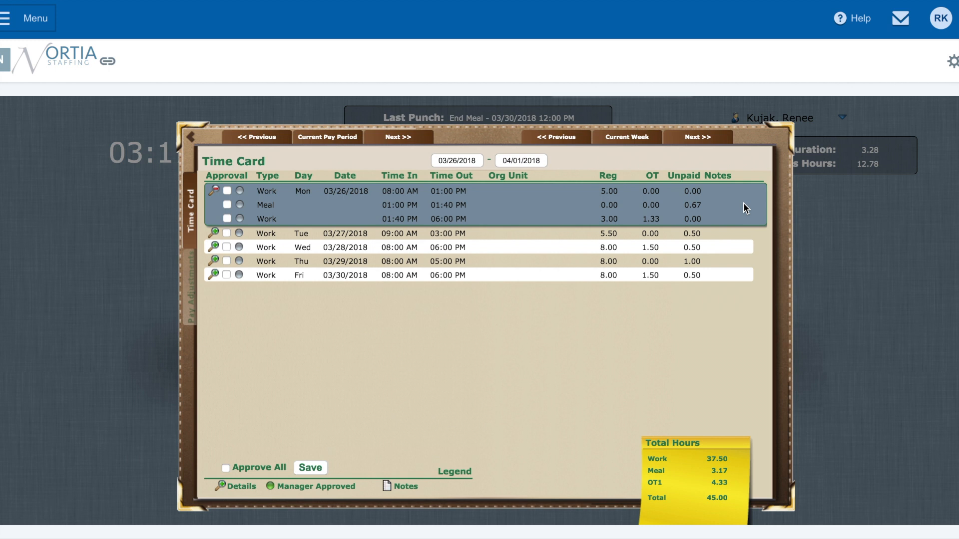
{"action": "left_click", "coordinate": [228, 192]}
{"action": "left_click", "coordinate": [214, 191]}
- Mark Monday, Tuesday, Wednesday and Thursday as approved individually in the Time Card
{"action": "left_click", "coordinate": [228, 192]}
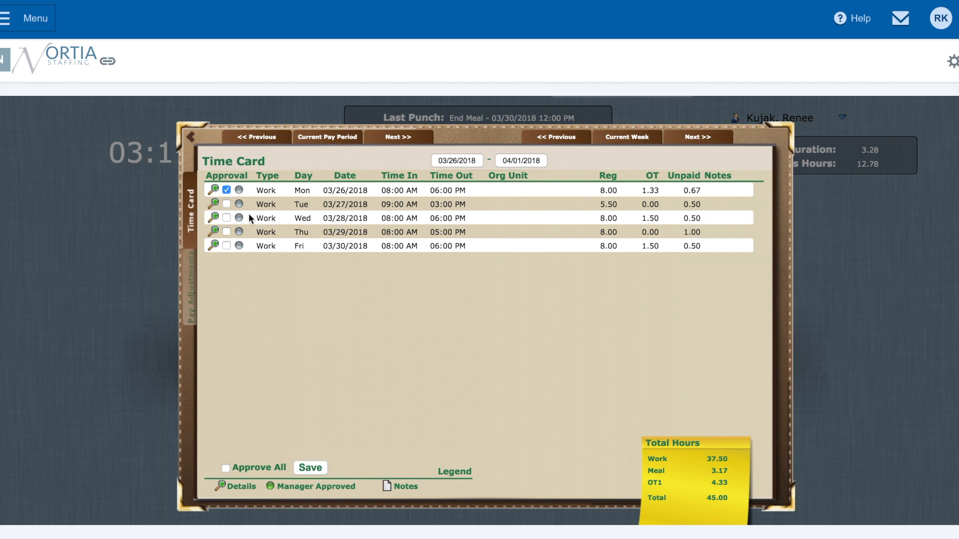
{"action": "left_click", "coordinate": [227, 205]}
{"action": "left_click", "coordinate": [227, 219]}
{"action": "left_click", "coordinate": [227, 232]}
- Examine Friday's detailed work and meal punches, collapse them, and mark Friday as approved
{"action": "left_click", "coordinate": [215, 247]}
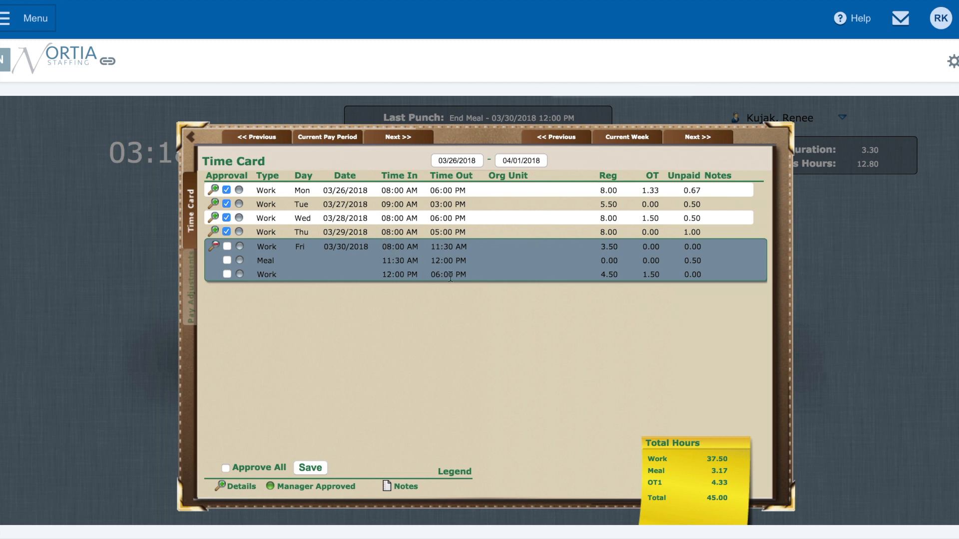
{"action": "left_click", "coordinate": [214, 247]}
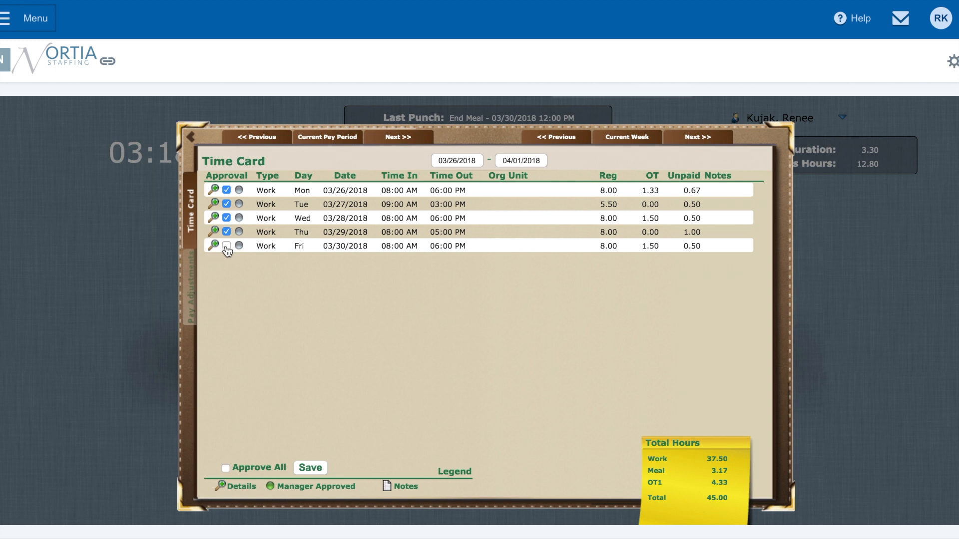
{"action": "left_click", "coordinate": [226, 246]}
- Clear the individual approvals from Friday back to Monday and approve all days of the week at once
{"action": "left_click", "coordinate": [226, 246]}
{"action": "left_click", "coordinate": [227, 232]}
{"action": "left_click", "coordinate": [226, 219]}
{"action": "left_click", "coordinate": [226, 204]}
{"action": "left_click", "coordinate": [227, 190]}
{"action": "left_click", "coordinate": [225, 469]}
{"action": "scroll", "coordinate": [326, 342], "scroll_direction": "down", "scroll_amount": 1}
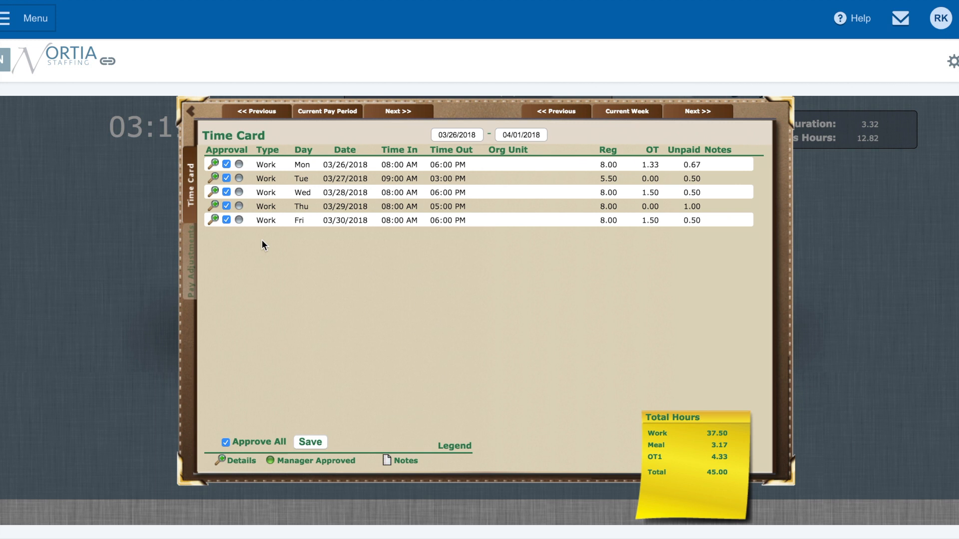
- Leave the Time Card and open Express Entry to view the entries for 03/26/2018 to 04/01/2018
{"action": "left_click", "coordinate": [126, 263]}
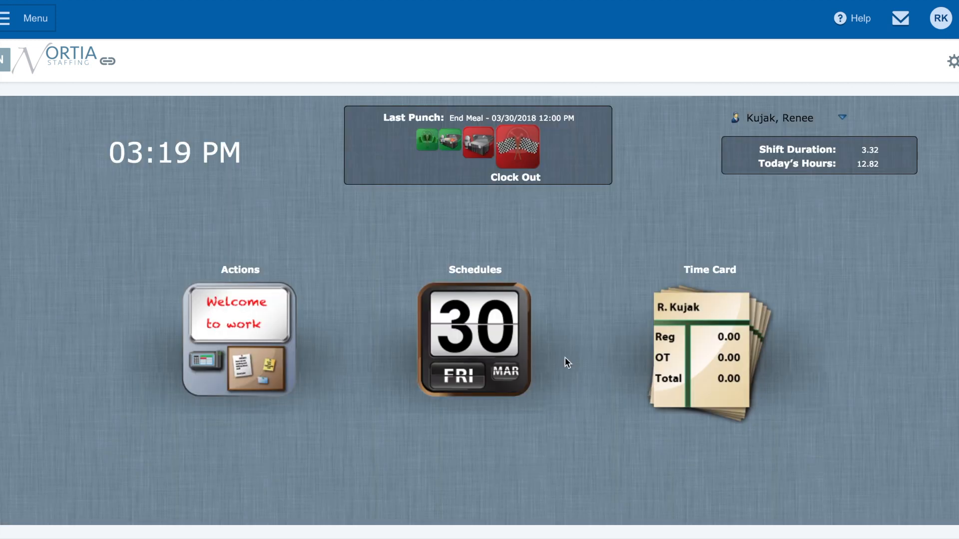
{"action": "left_click", "coordinate": [707, 357]}
{"action": "left_click", "coordinate": [233, 322]}
{"action": "left_click", "coordinate": [235, 323]}
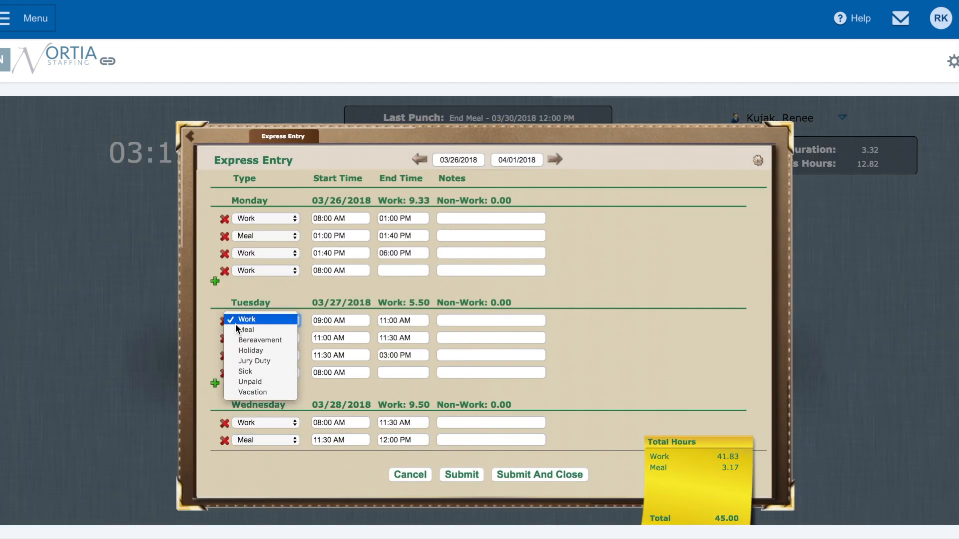
- Close Express Entry without changing any entry and reopen the Time Card to check the approvals
{"action": "left_click", "coordinate": [70, 250]}
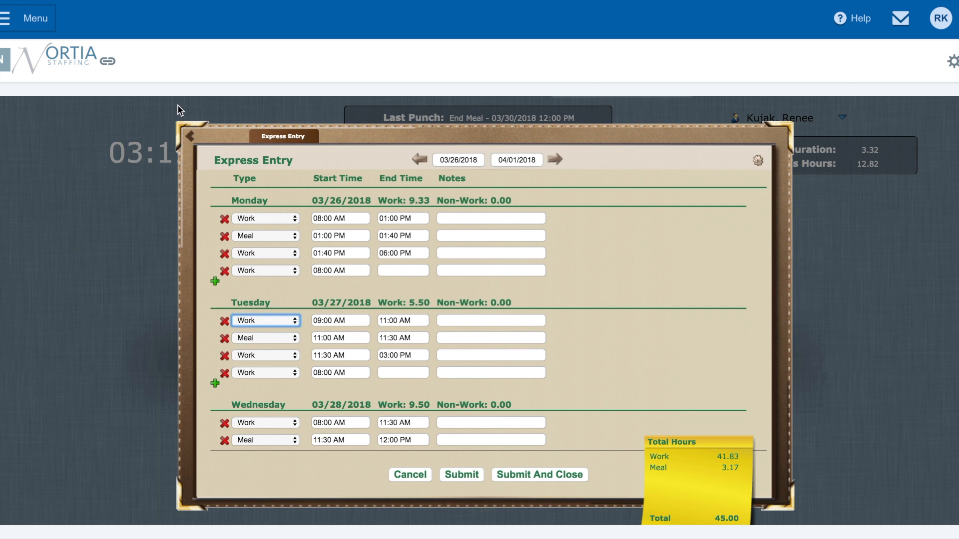
{"action": "left_click", "coordinate": [71, 170]}
{"action": "left_click", "coordinate": [706, 328]}
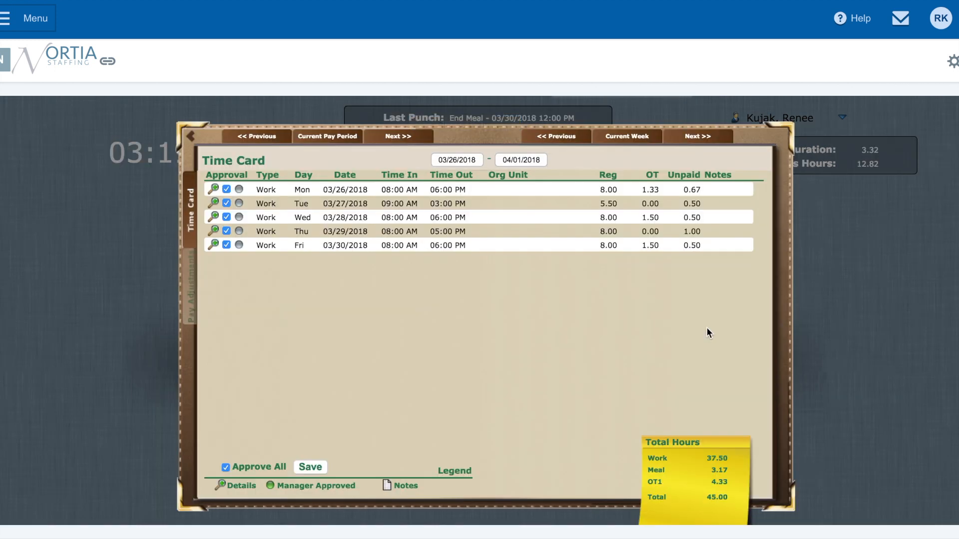